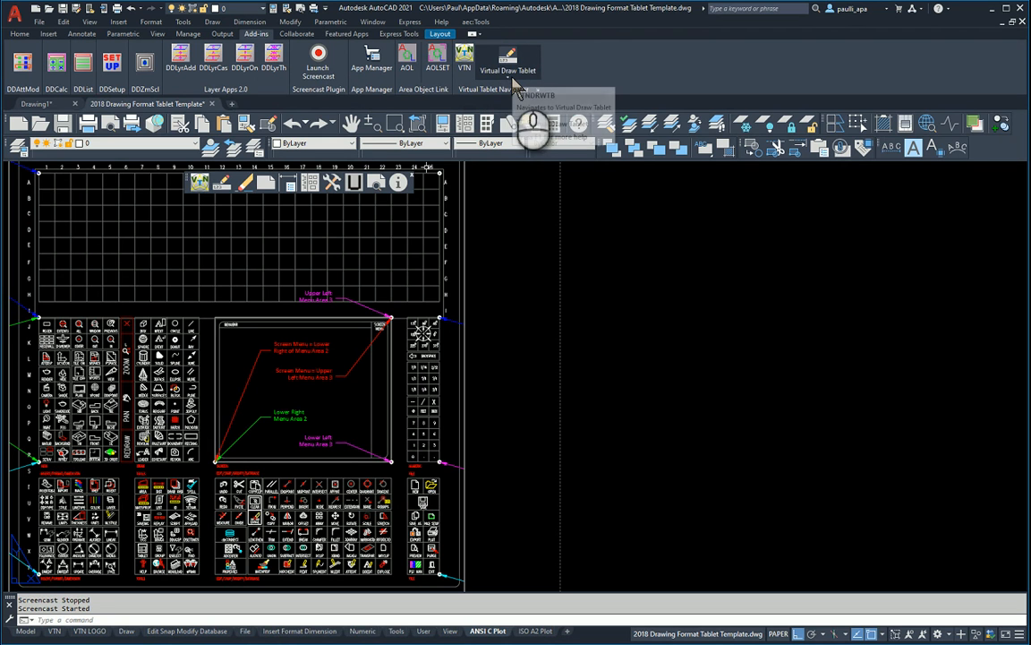
# Move the floating Virtual Tablet Navigator toolbar off the drawing and place it beside the Virtual Draw Tablet command.
pyautogui.click(514, 81)
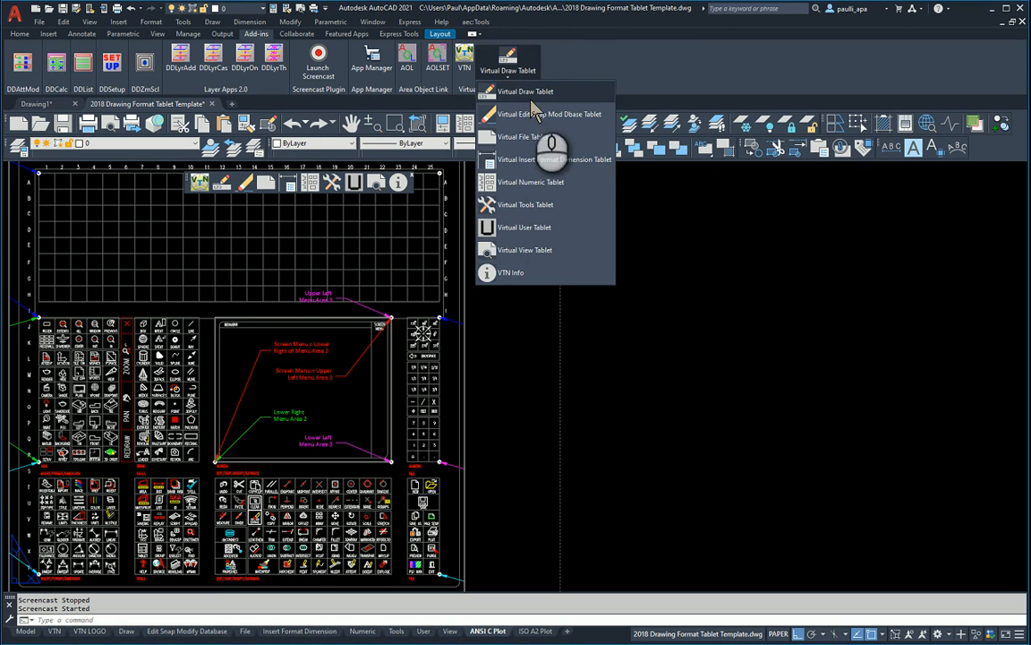
pyautogui.click(410, 199)
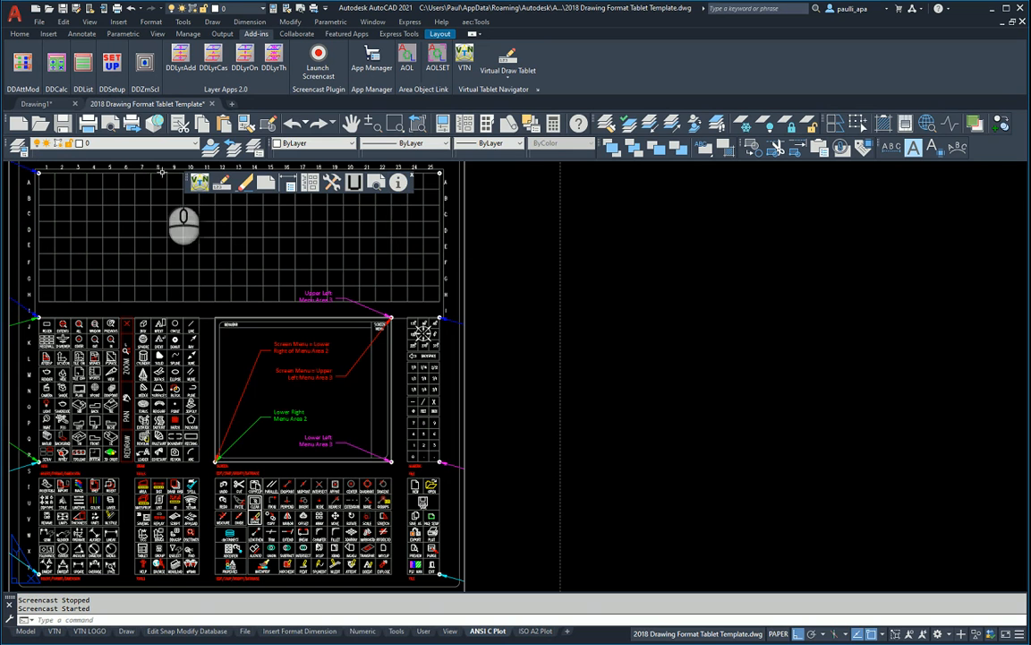
pyautogui.moveTo(188, 191); pyautogui.dragTo(566, 71)
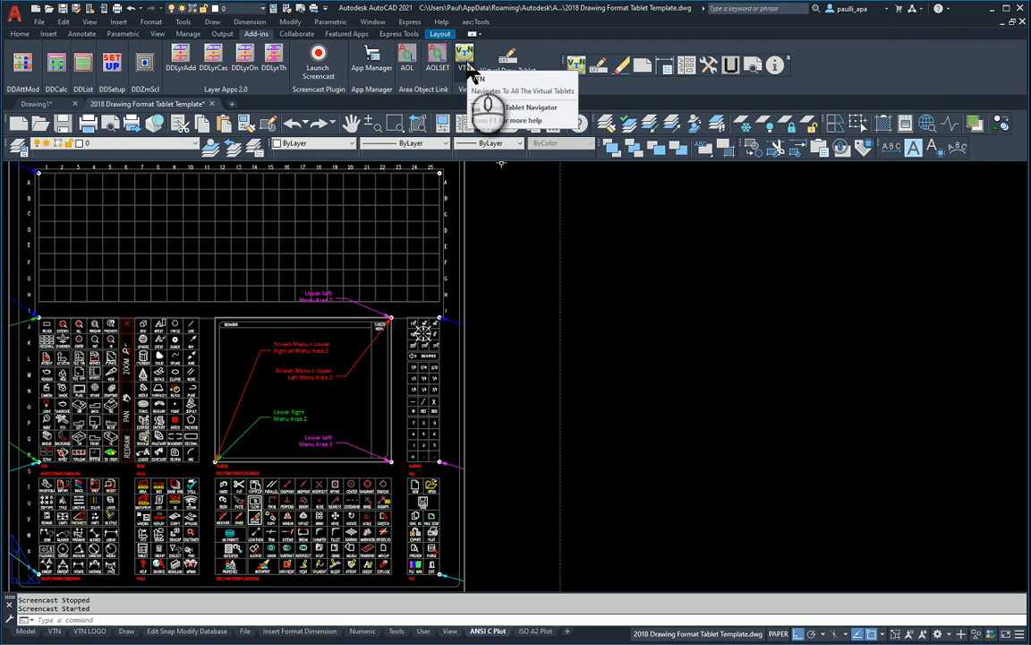
# Open the Virtual Tablet Navigator, place its dialog beside the tablet template and switch to the Draw Tablet.
pyautogui.click(466, 62)
pyautogui.moveTo(513, 173); pyautogui.dragTo(479, 188)
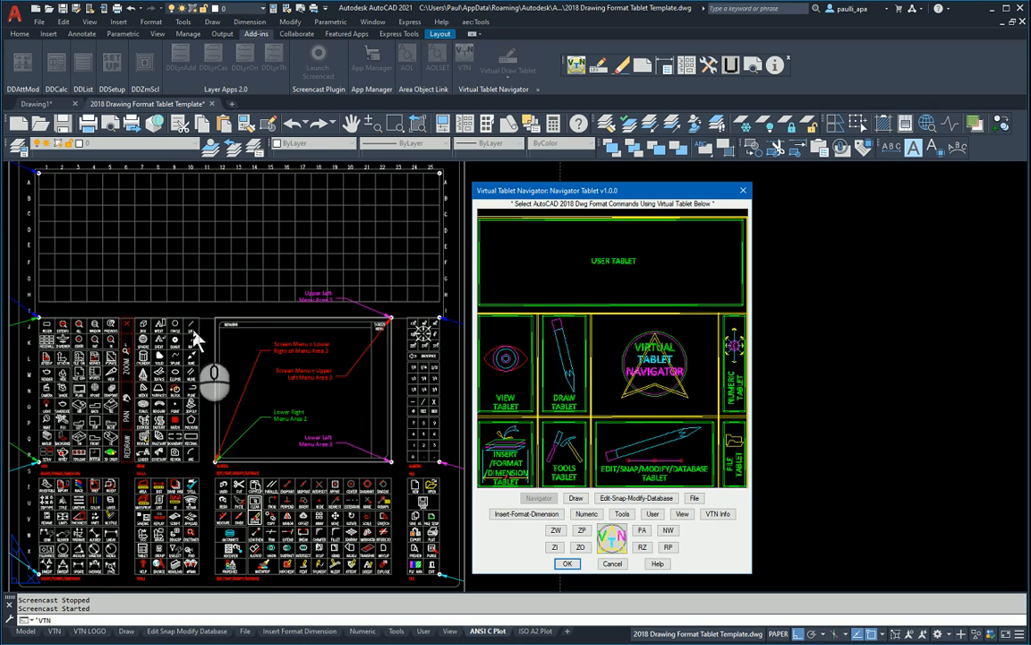
pyautogui.click(571, 359)
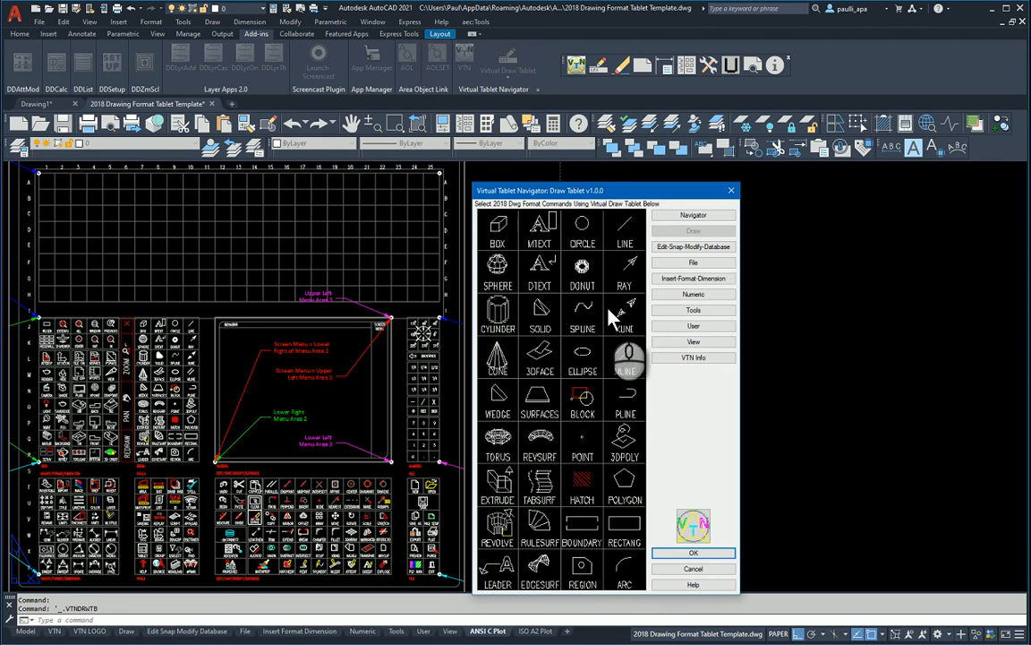
# Draw three connected orthogonal lines with the tablet's LINE command, forming a rectangle open at the bottom in the blank area beside the template.
pyautogui.click(625, 243)
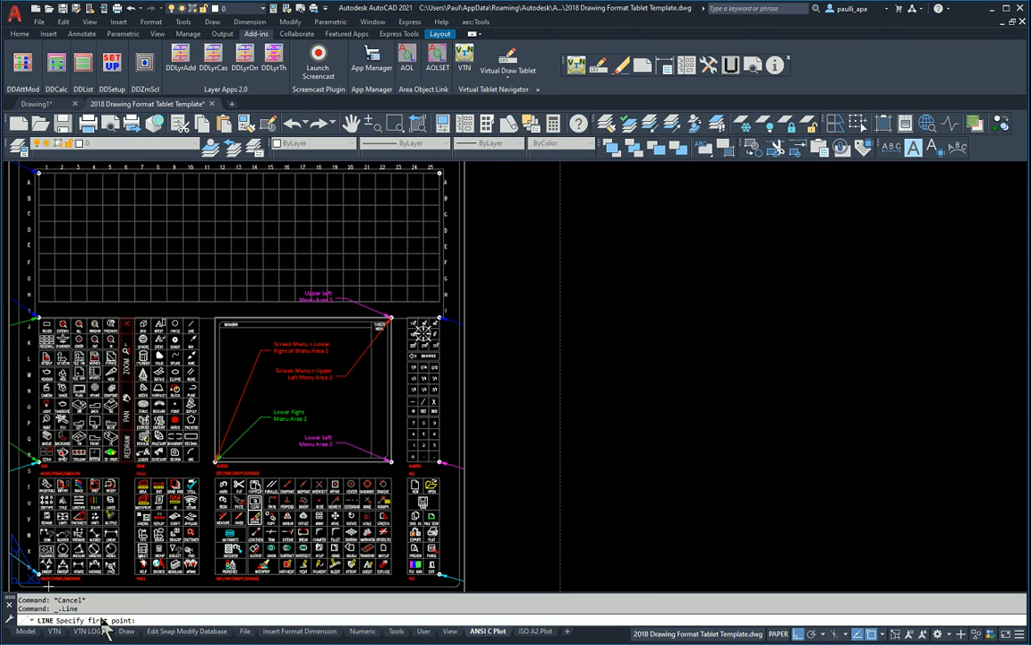
pyautogui.click(492, 332)
pyautogui.click(514, 251)
pyautogui.click(544, 252)
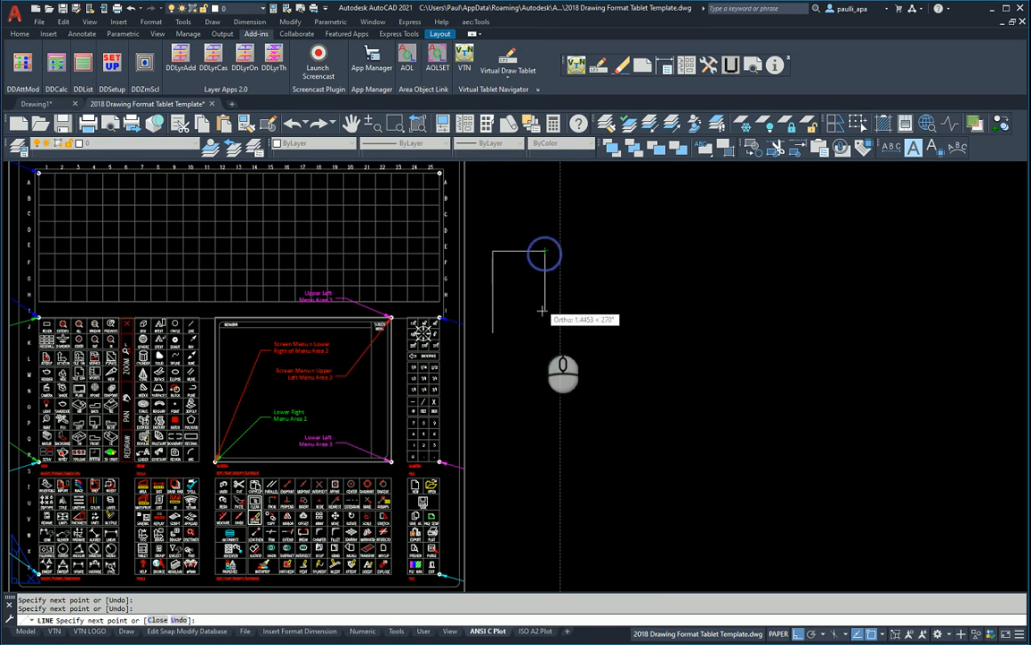
pyautogui.click(544, 330)
pyautogui.rightClick(531, 333)
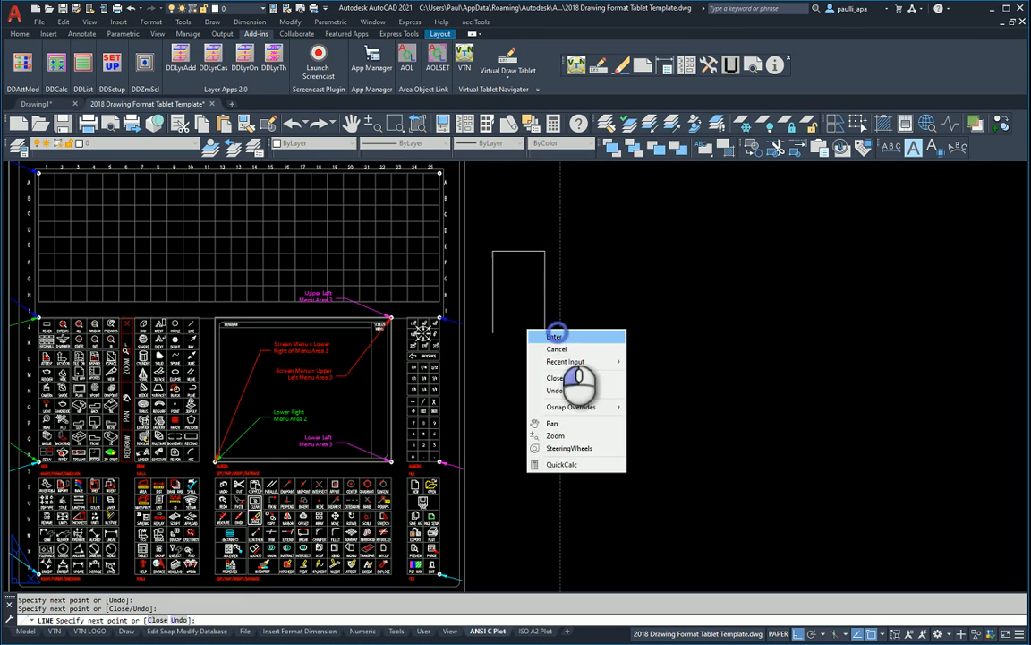
pyautogui.click(548, 347)
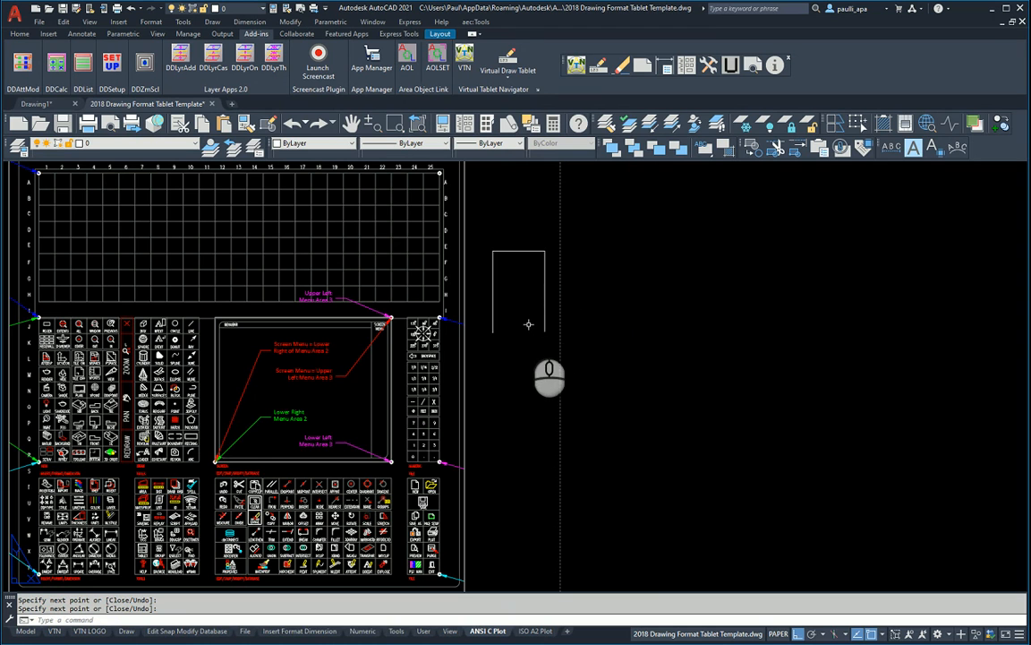
# Draw an open four-segment orthogonal polyline below the three-line shape, using the Draw Tablet's PLINE command.
pyautogui.click(598, 72)
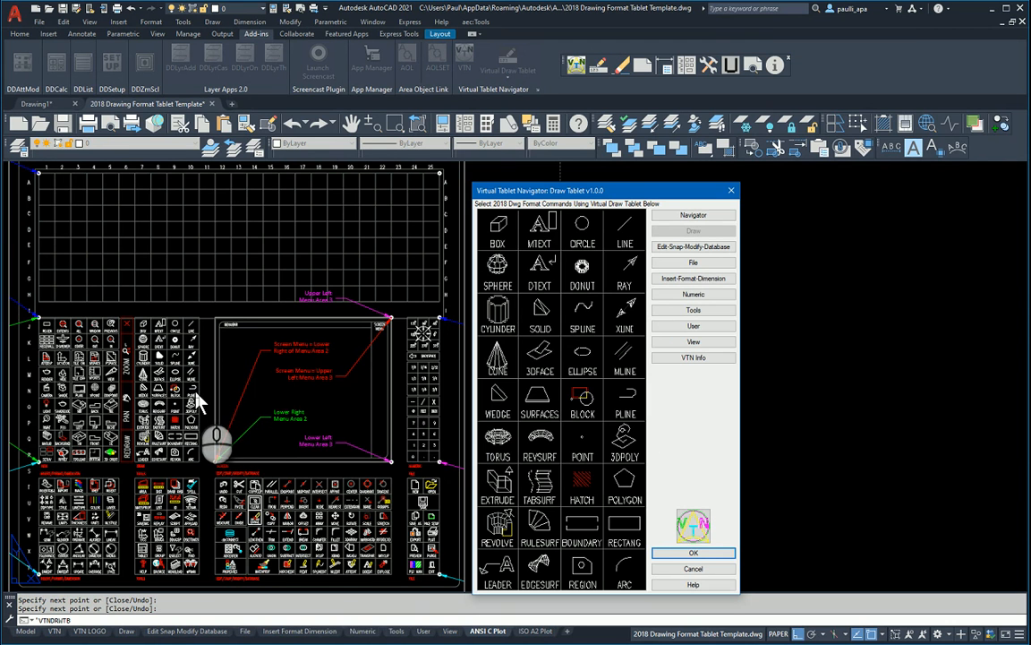
pyautogui.click(621, 395)
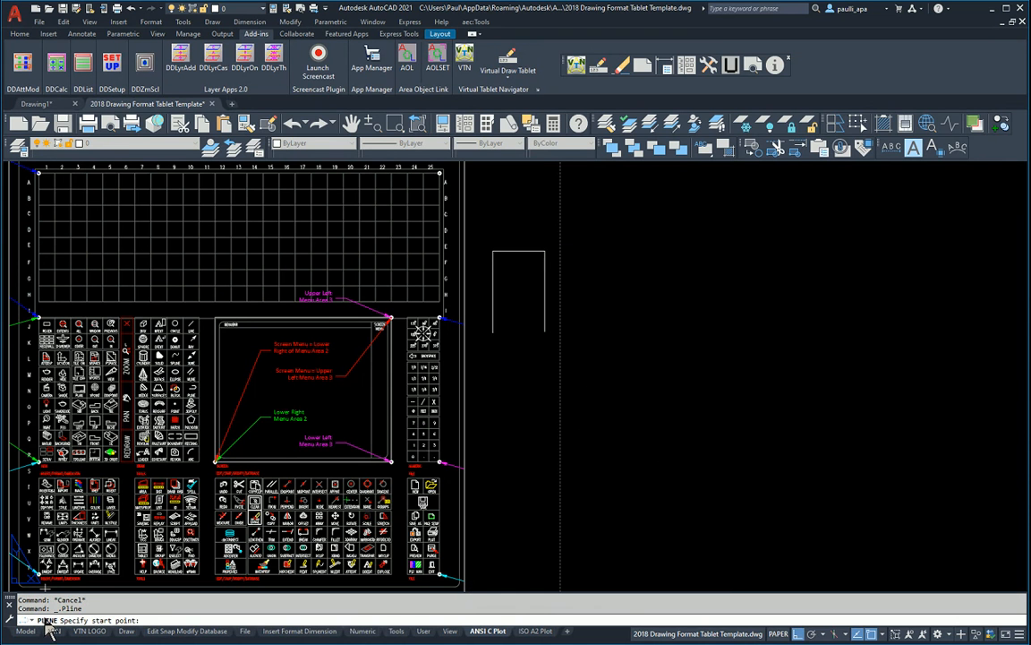
pyautogui.click(484, 370)
pyautogui.click(550, 370)
pyautogui.click(550, 449)
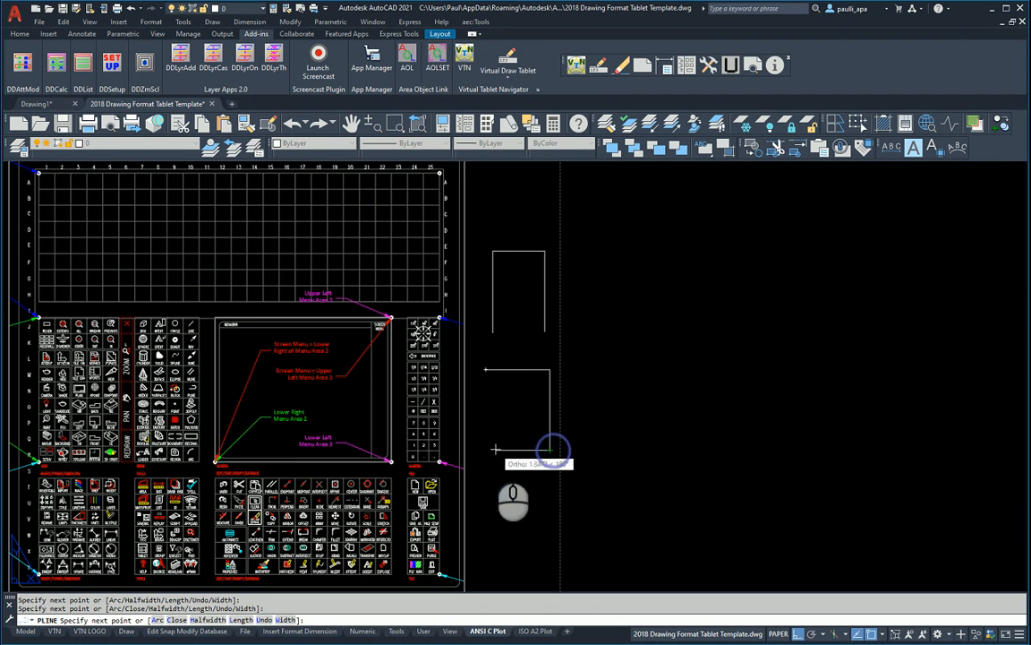
pyautogui.click(482, 449)
pyautogui.click(482, 414)
pyautogui.rightClick(481, 414)
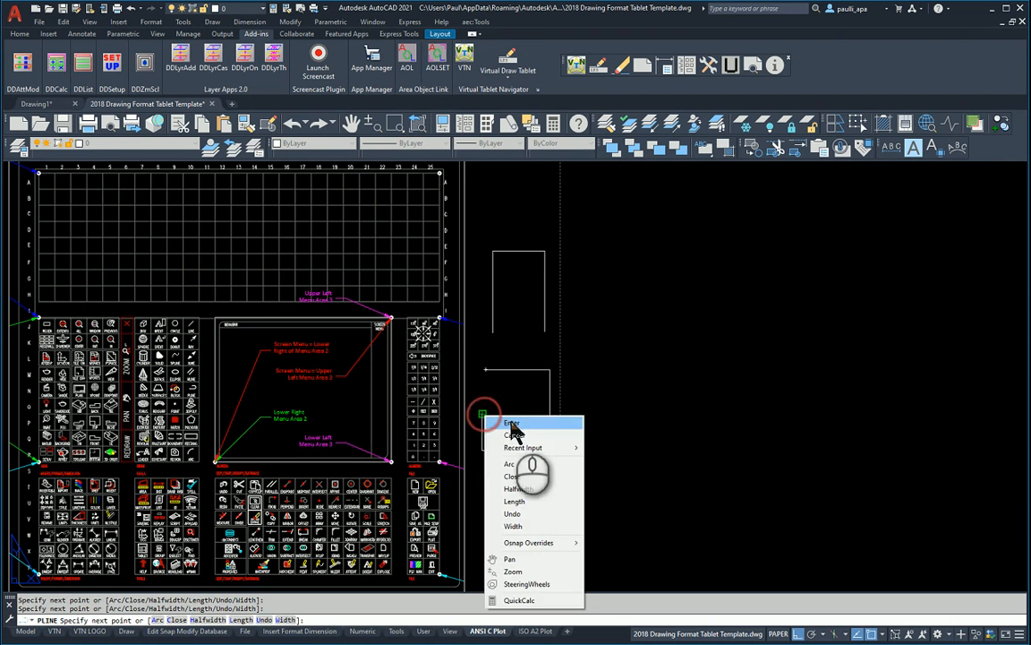
pyautogui.click(501, 422)
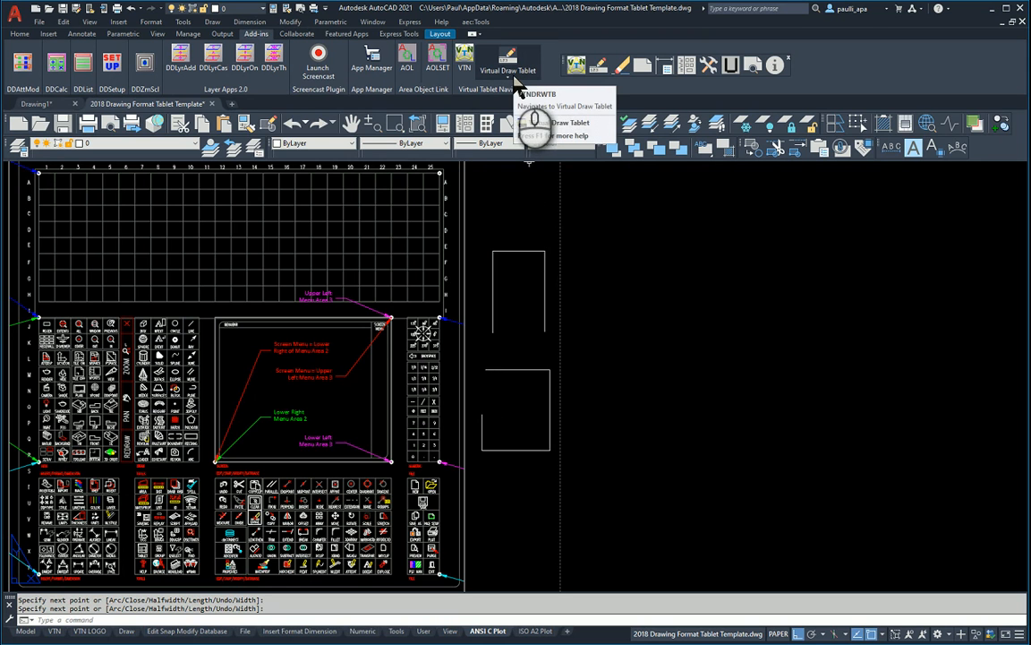
# Start COPY from the Edit-Snap-Modify-Database Tablet and select the polyline plus the left and top lines of the upper shape.
pyautogui.click(512, 75)
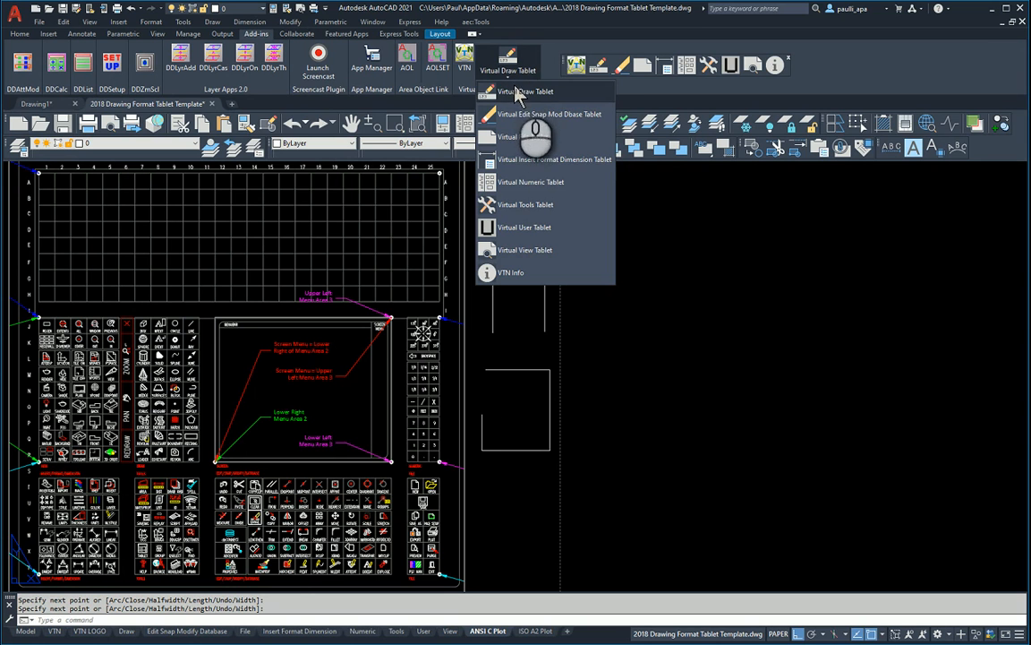
pyautogui.click(555, 127)
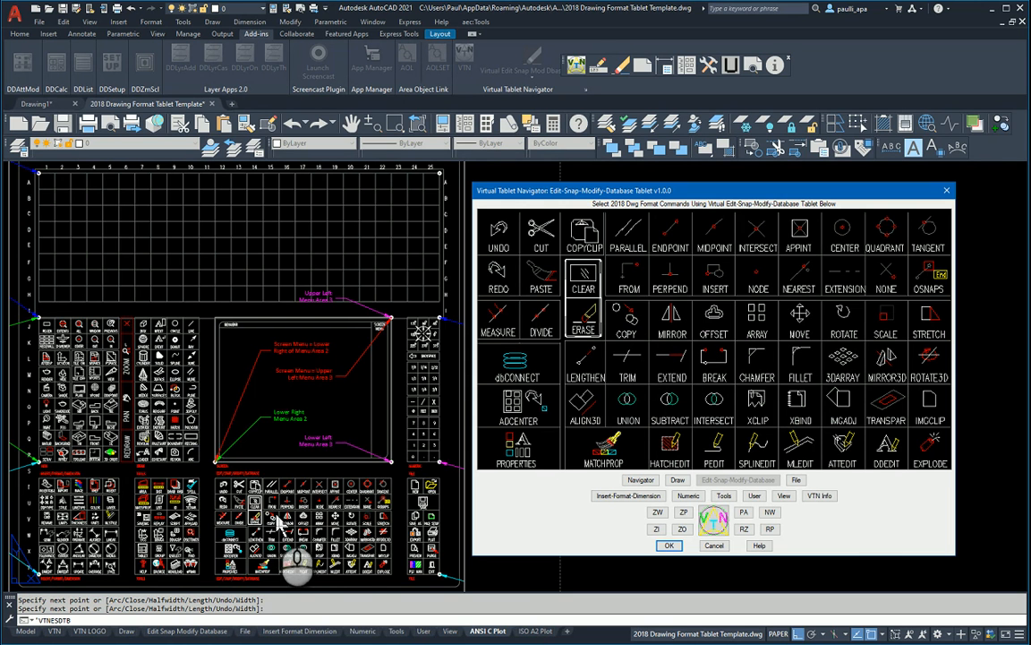
pyautogui.click(630, 325)
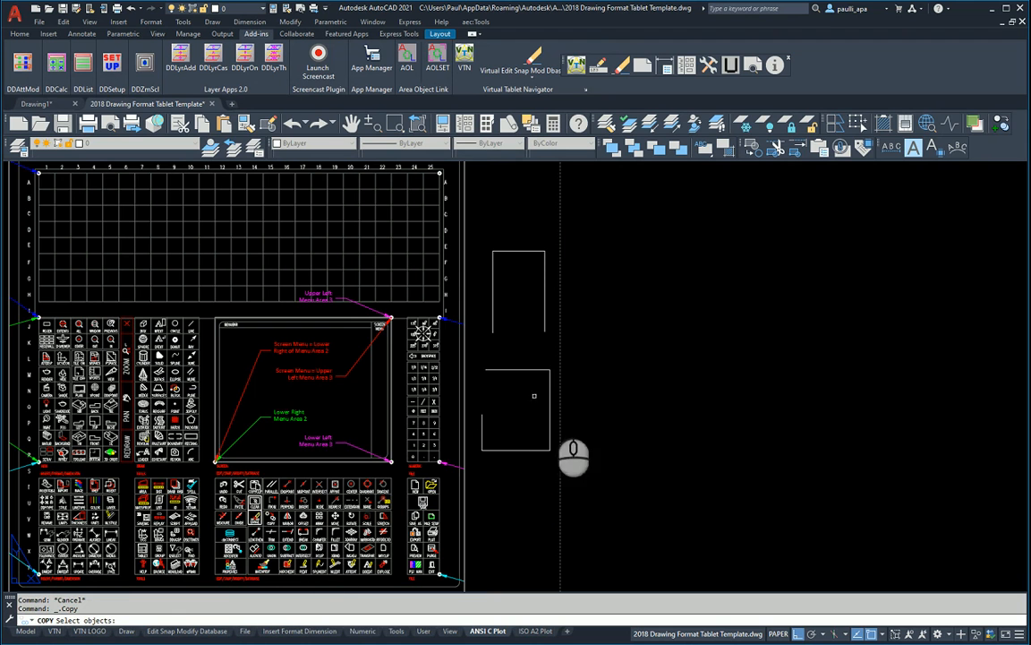
pyautogui.click(552, 463)
pyautogui.click(488, 347)
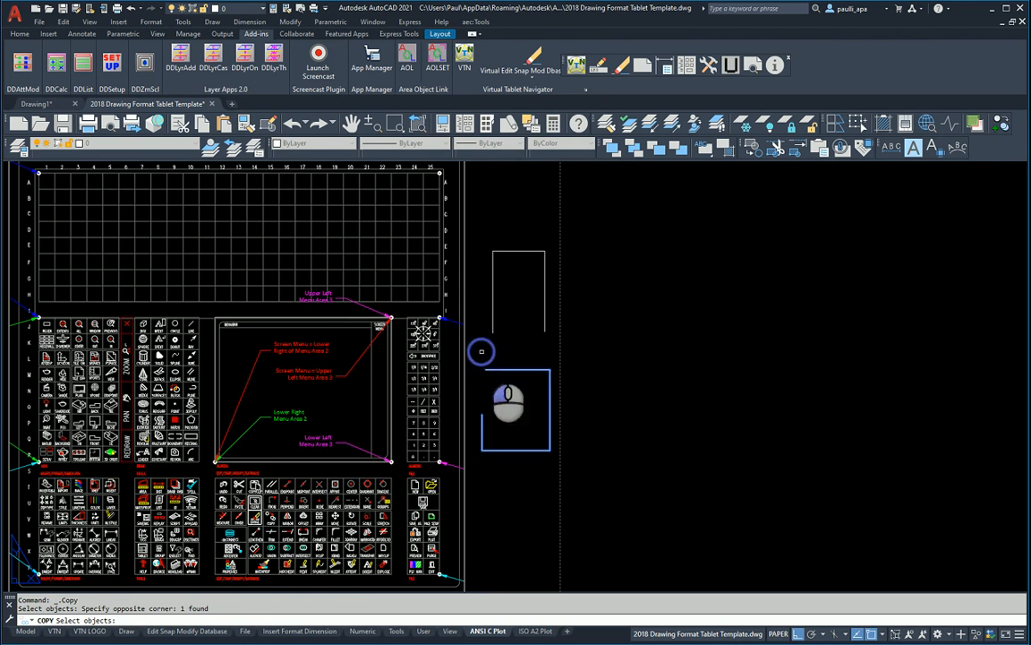
pyautogui.click(526, 320)
pyautogui.click(487, 239)
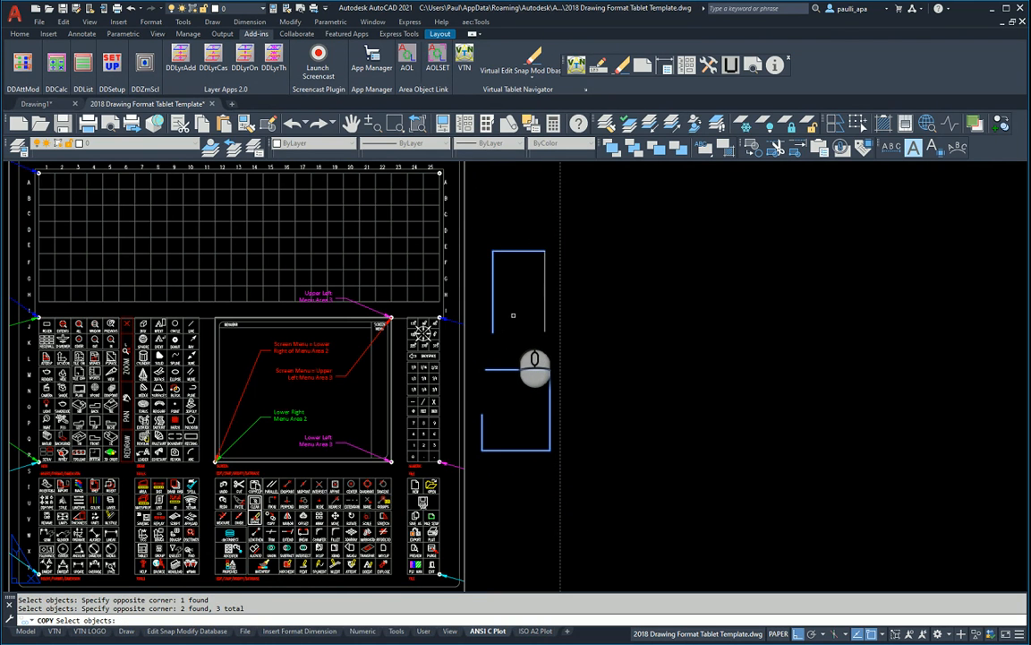
pyautogui.rightClick(513, 314)
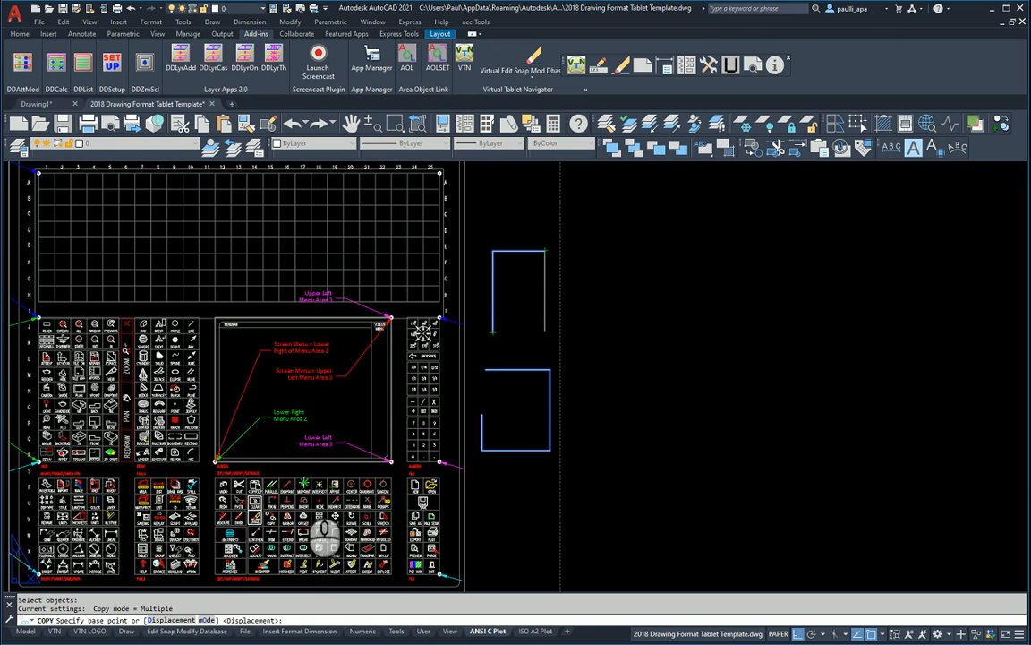
# Set the copy's base point at the midpoint of the polyline's top segment, using the tablet's MIDPOINT snap.
pyautogui.click(619, 68)
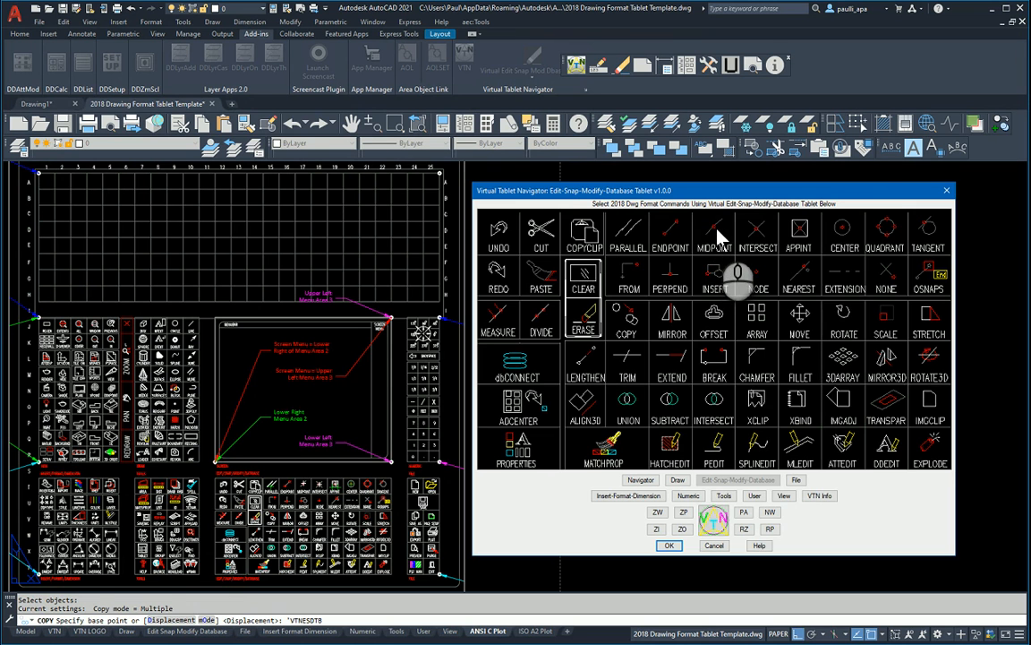
pyautogui.click(717, 238)
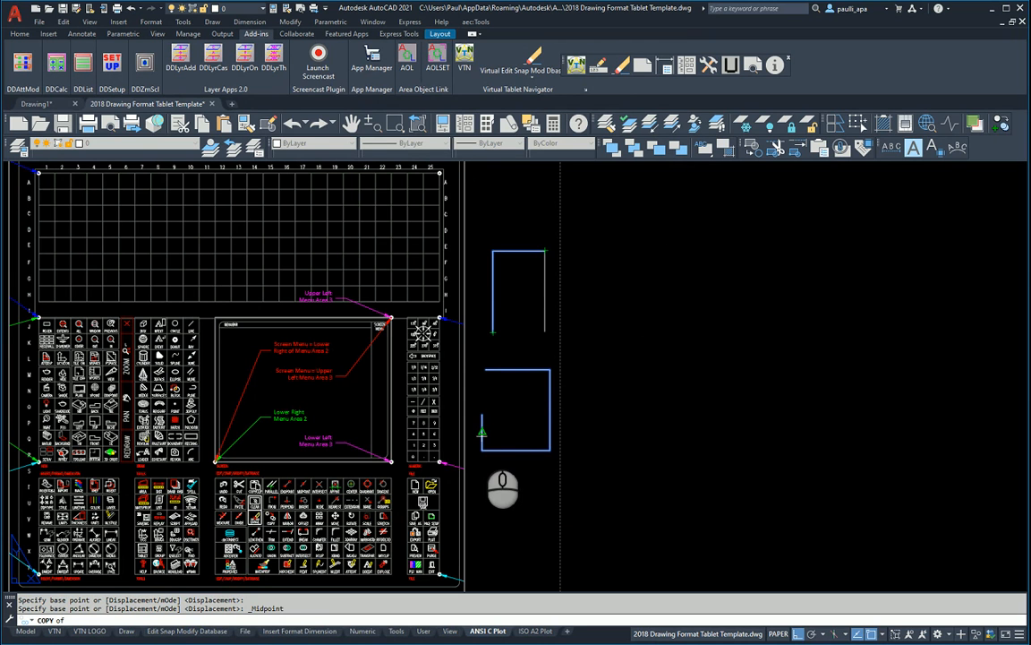
pyautogui.click(517, 368)
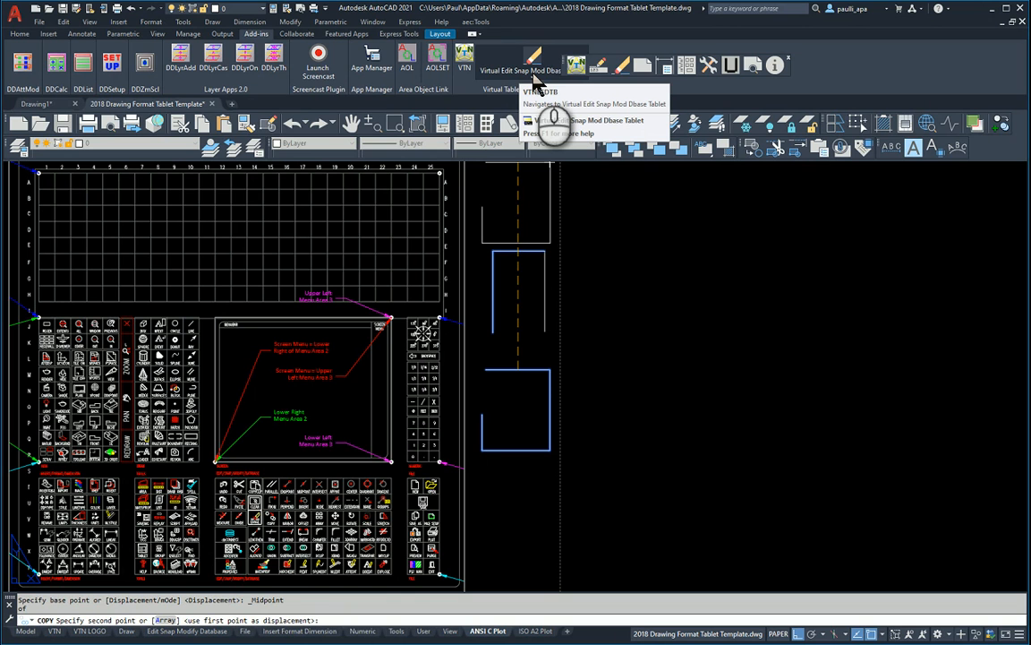
# Place one copy at the line shape's upper-left corner with the tablet's INTERSECT snap and another at the polyline's lower-left corner.
pyautogui.click(534, 78)
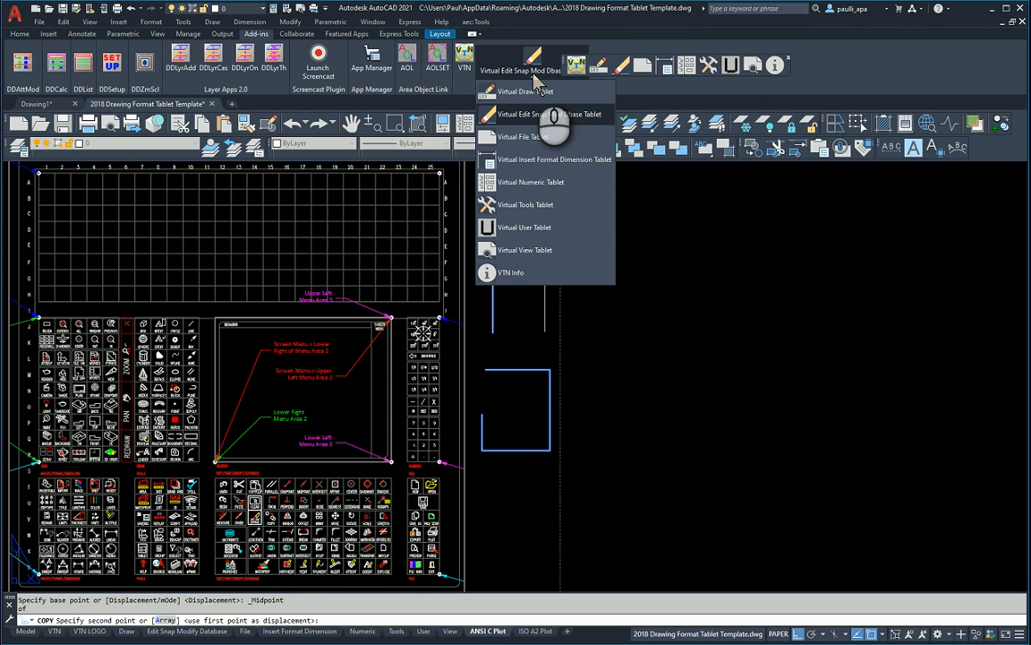
pyautogui.click(546, 114)
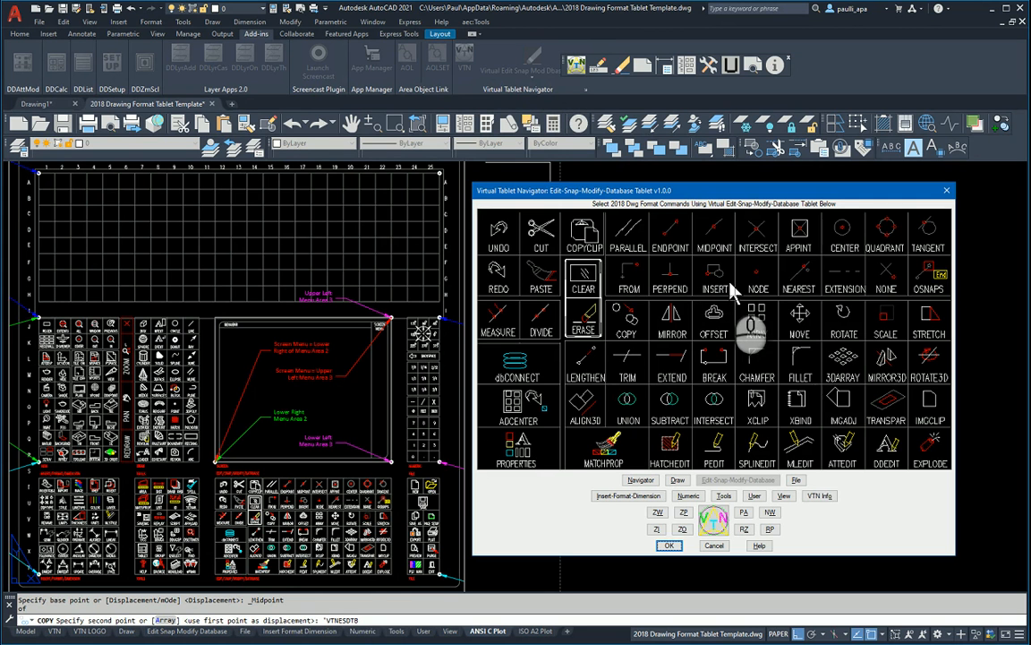
pyautogui.click(757, 238)
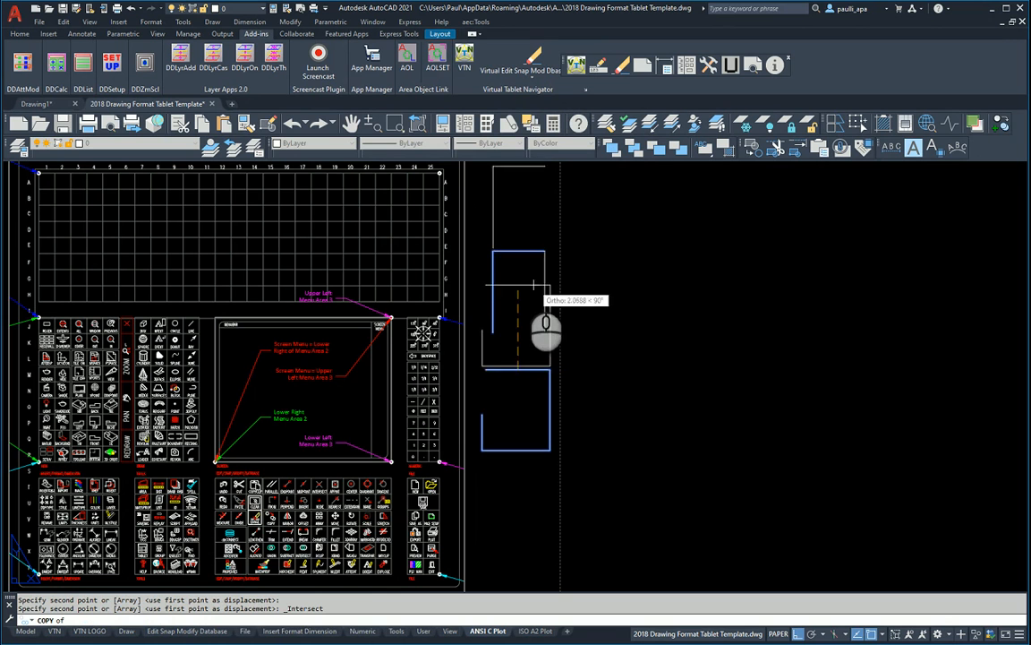
pyautogui.click(492, 251)
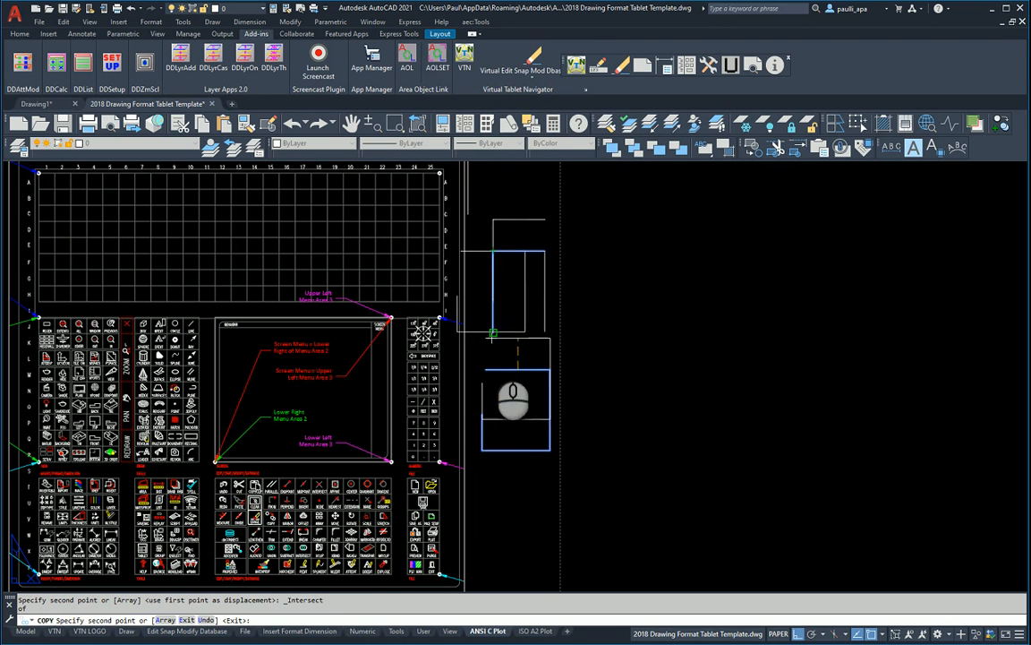
pyautogui.click(481, 450)
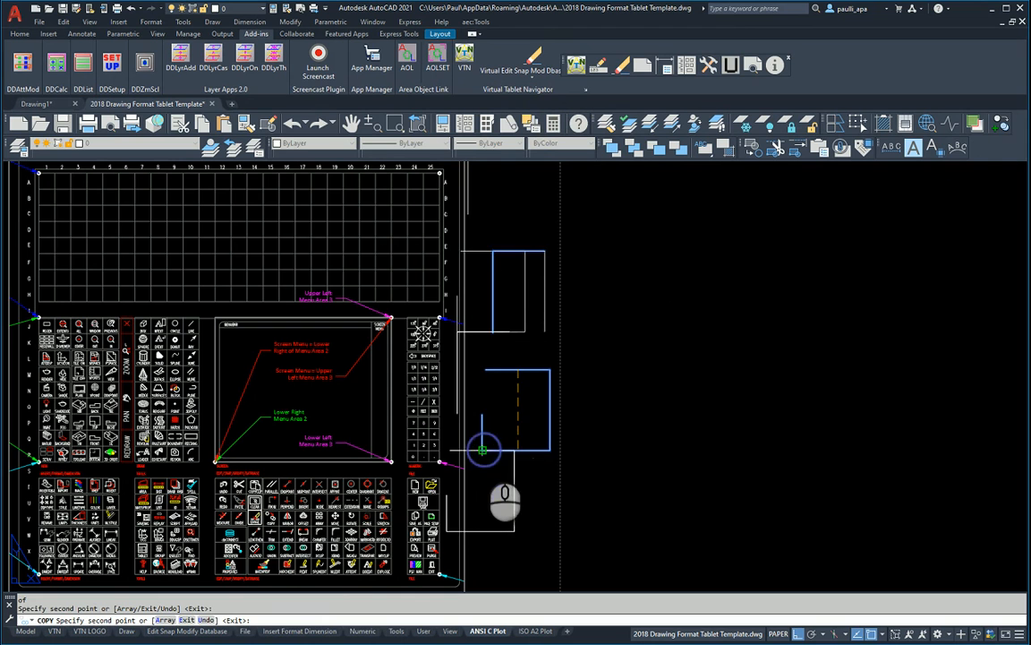
pyautogui.rightClick(519, 387)
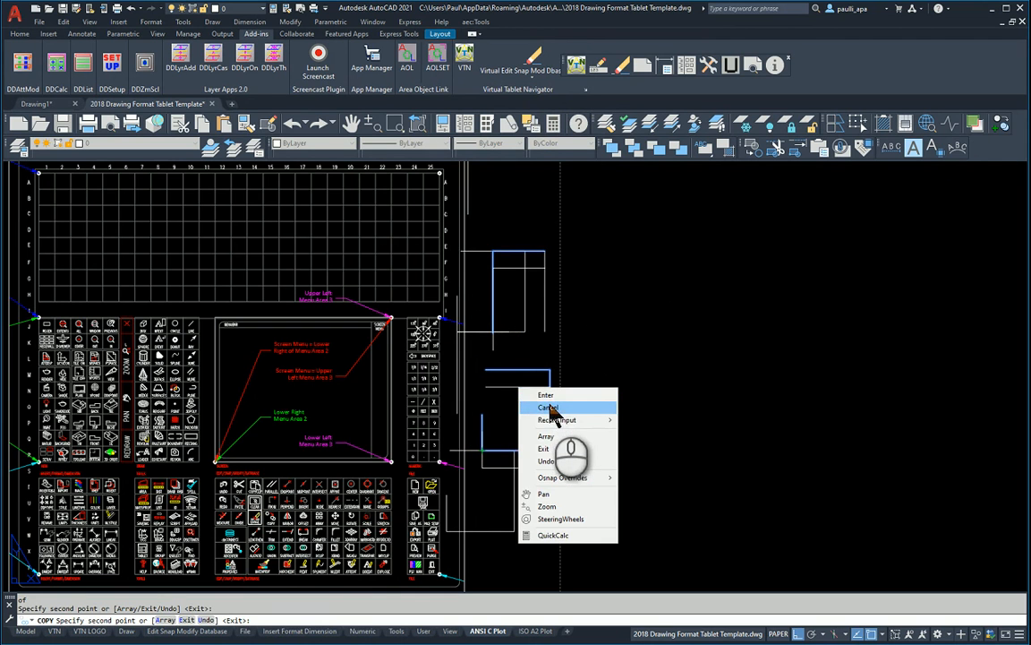
pyautogui.click(548, 408)
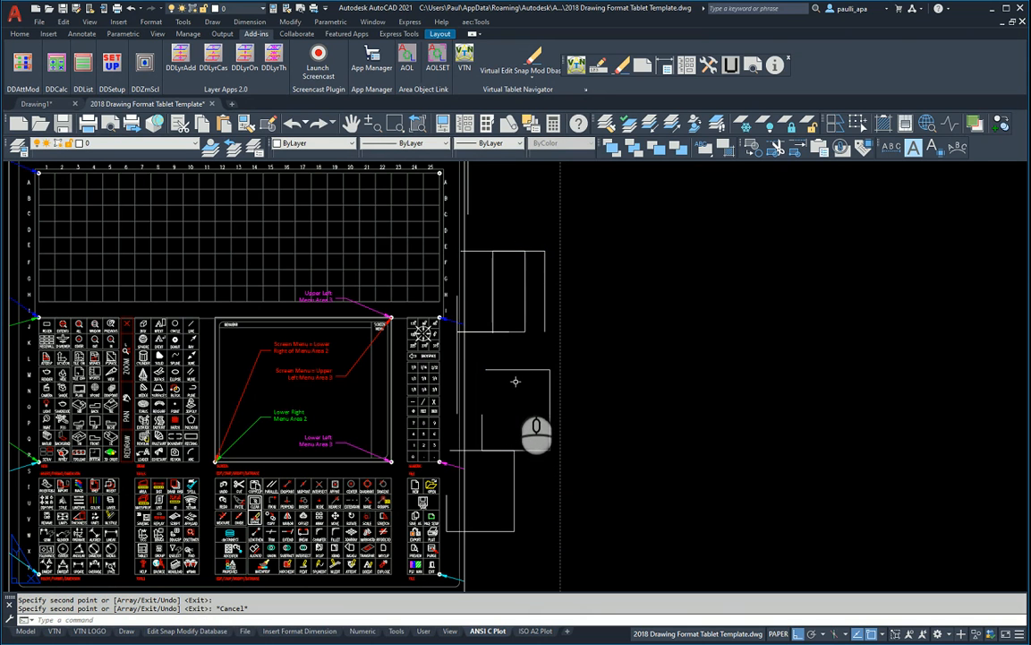
# Bring up the drawing selection dialog with the File Tablet's OPEN command and dismiss it without opening a file.
pyautogui.click(642, 70)
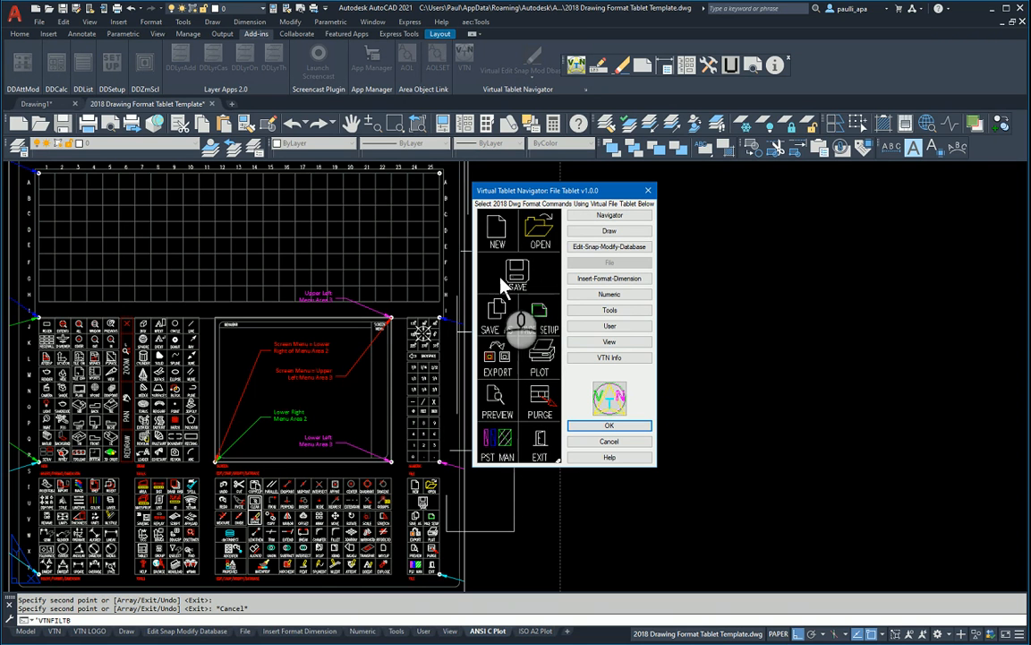
pyautogui.click(544, 240)
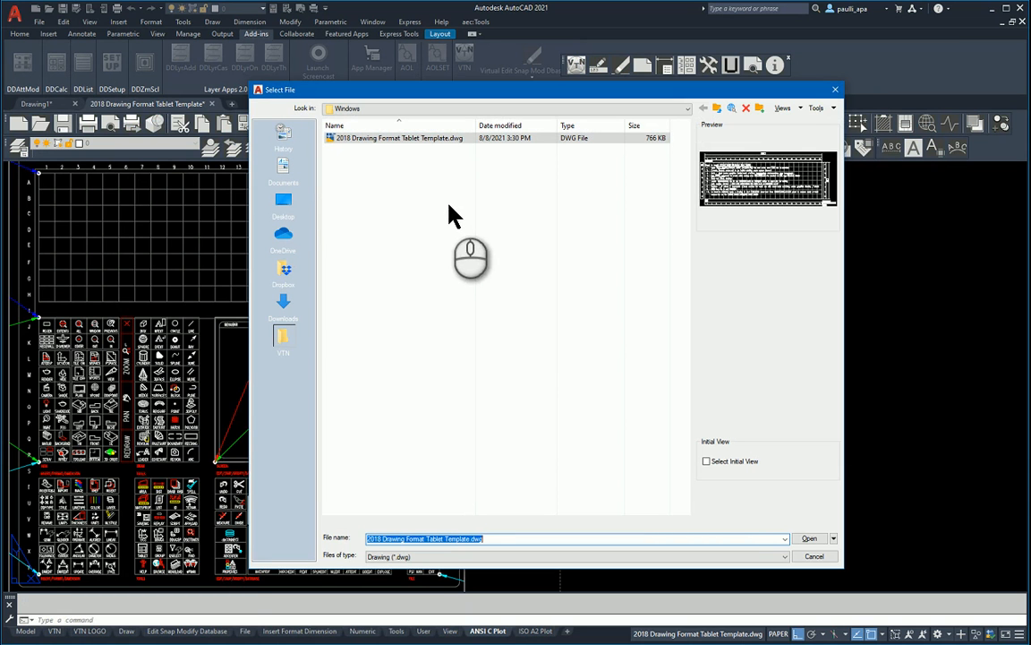
pyautogui.click(814, 557)
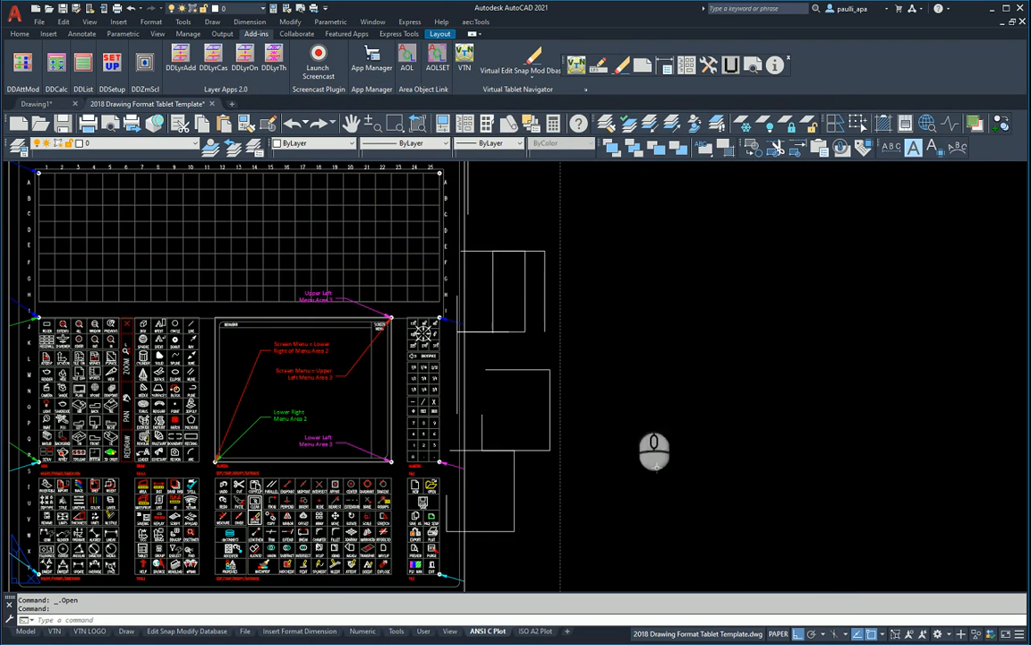
# Open the Virtual File Tablet from the list of virtual tablets.
pyautogui.click(532, 82)
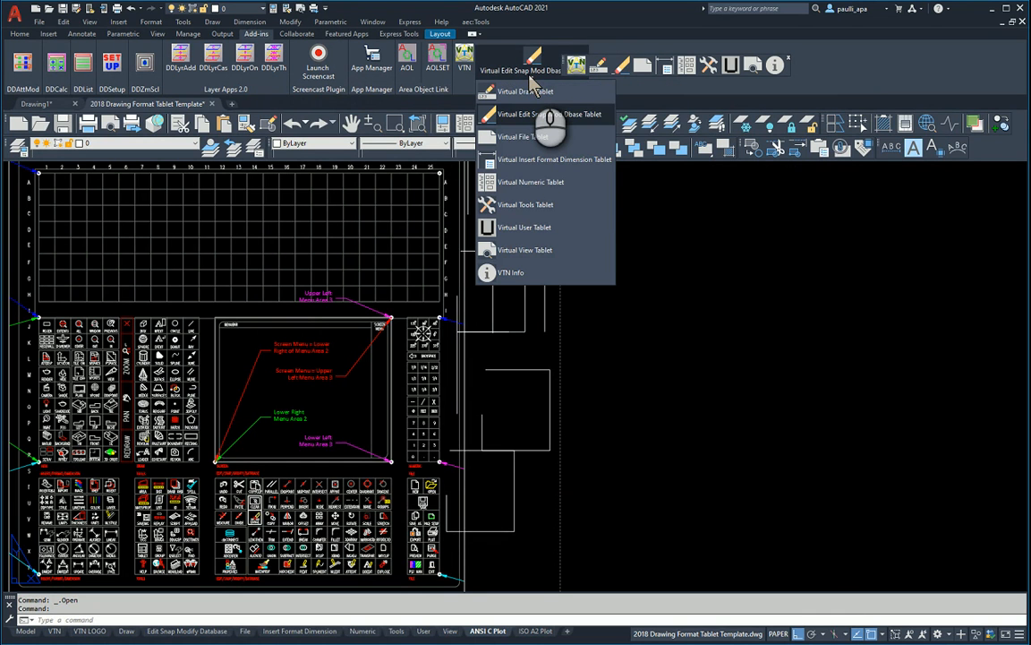
pyautogui.click(534, 139)
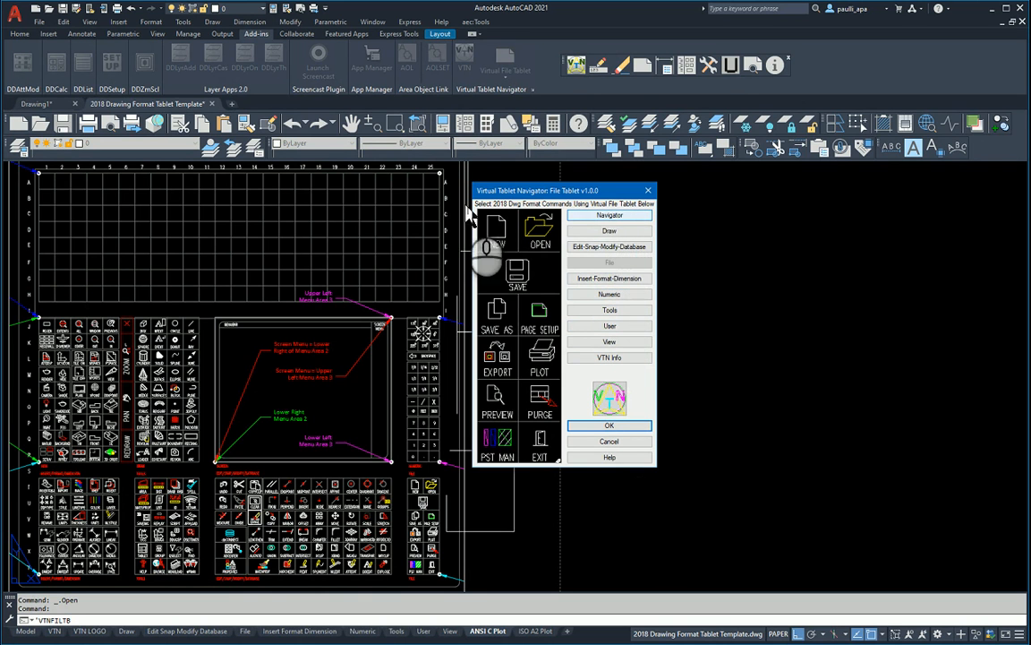
# Return to the Navigator Tablet, reopen the File Tablet from it, and switch to the Insert-Format-Dimension Tablet.
pyautogui.click(591, 214)
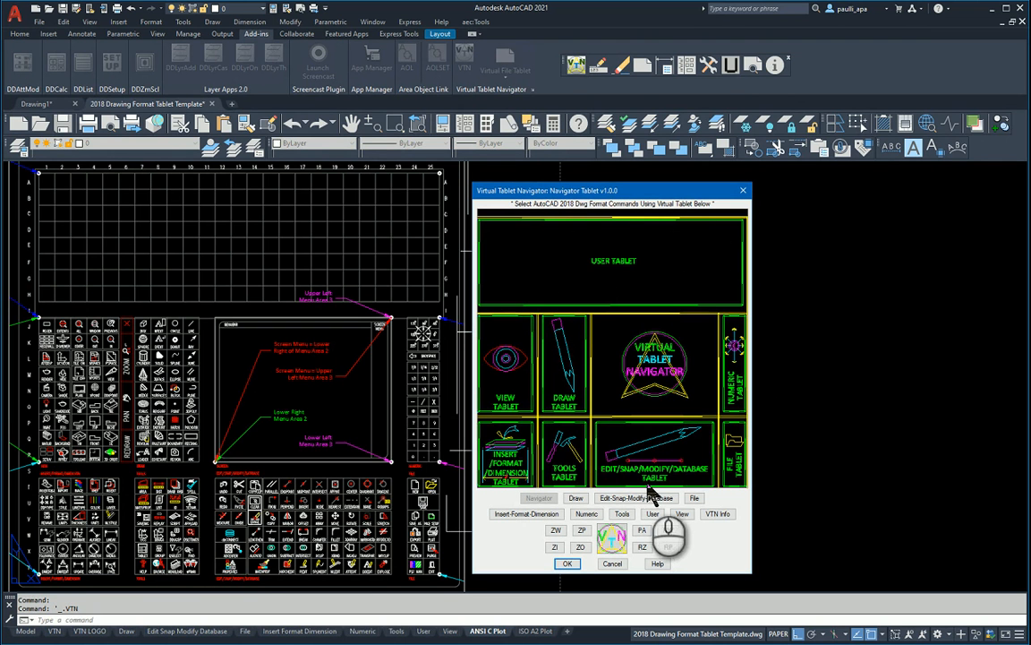
pyautogui.click(736, 463)
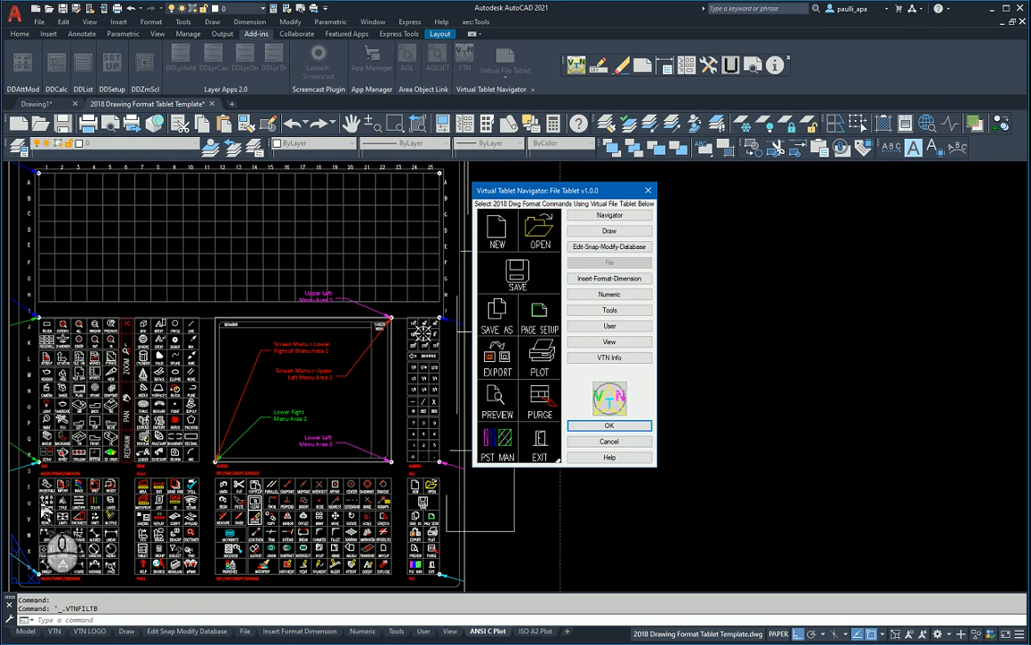
pyautogui.click(608, 278)
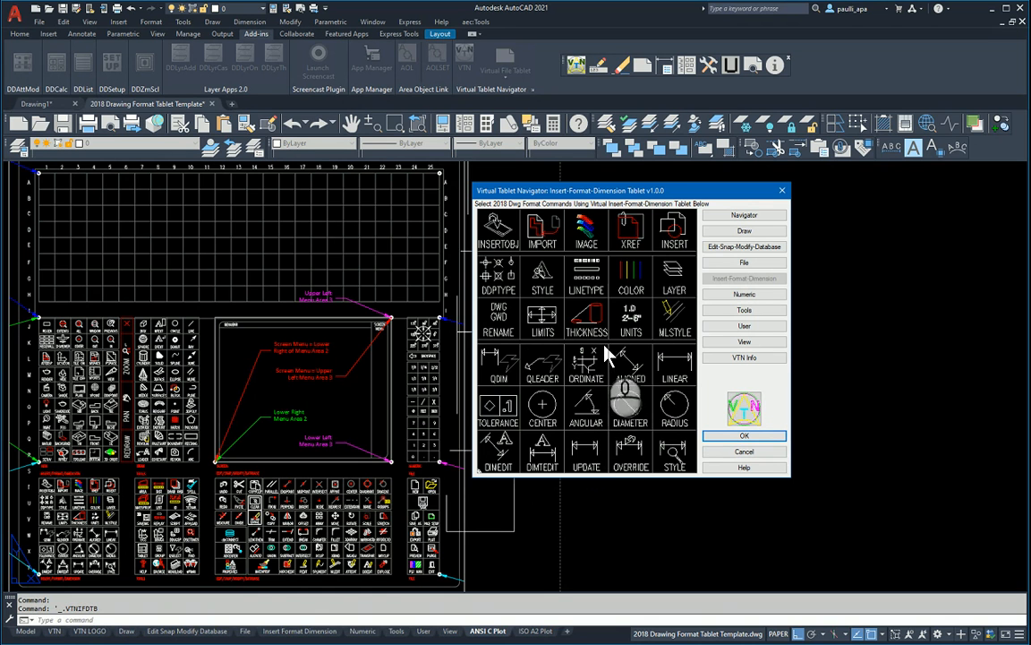
# Bring up the External References palette with the tablet's XREF command and move it lower over the tablet drawing.
pyautogui.click(631, 273)
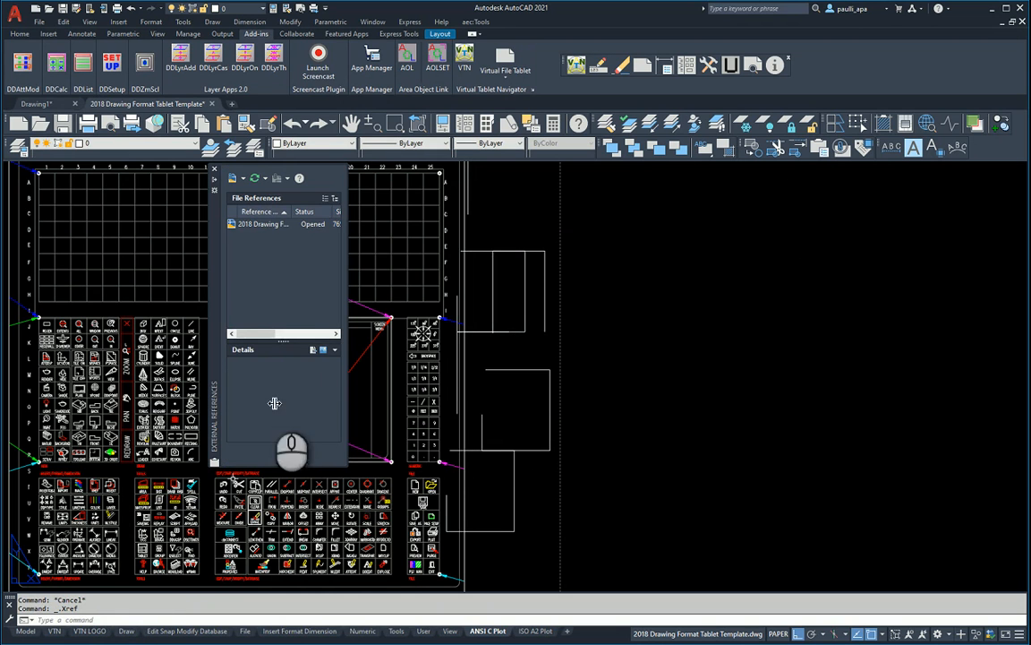
pyautogui.moveTo(216, 257); pyautogui.dragTo(183, 353)
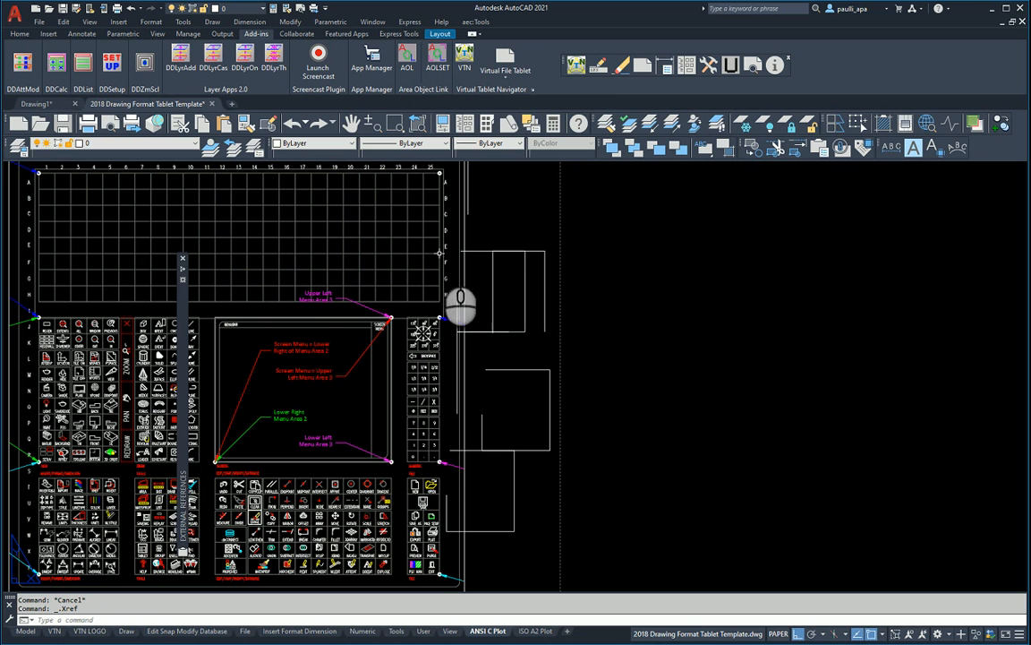
# Dimension the bottom edge of the upper open shape with the Insert-Format-Dimension Tablet's LINEAR command, placing the dimension line below it.
pyautogui.click(516, 80)
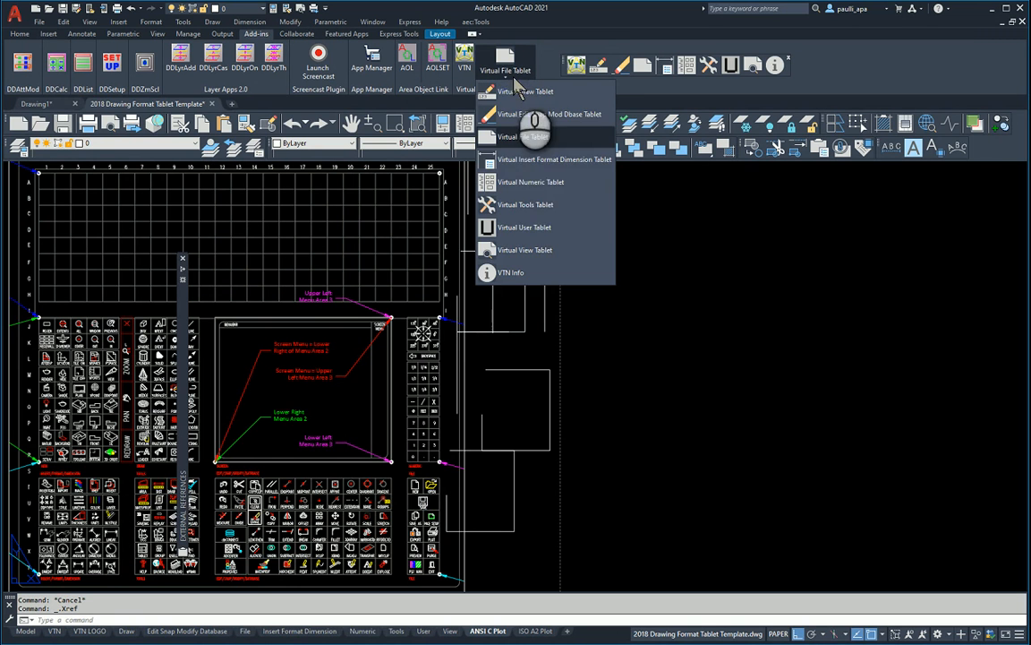
pyautogui.click(519, 160)
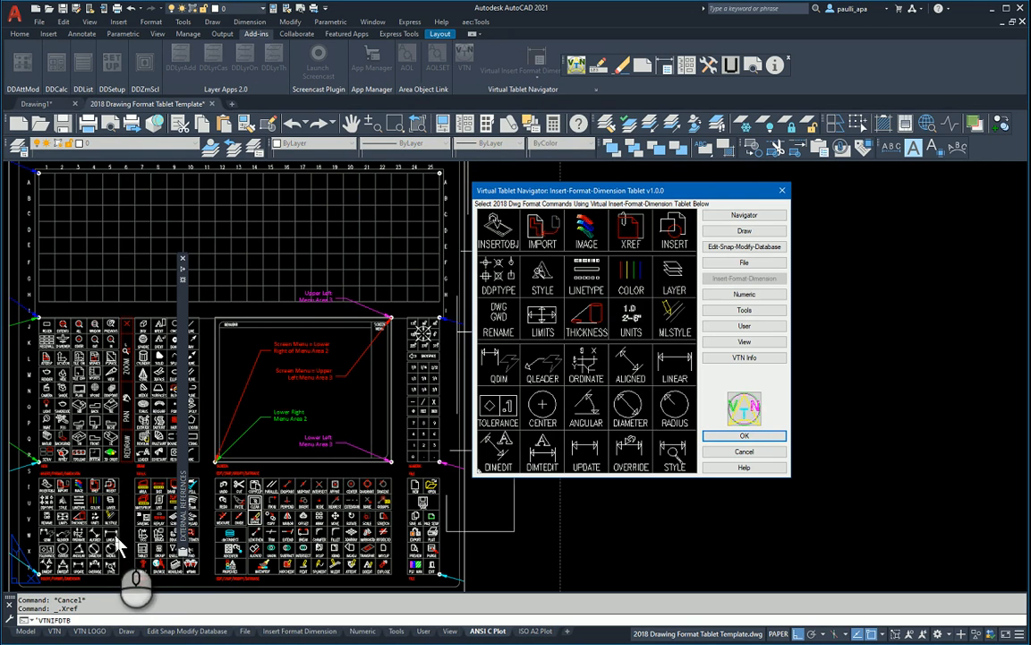
pyautogui.click(678, 372)
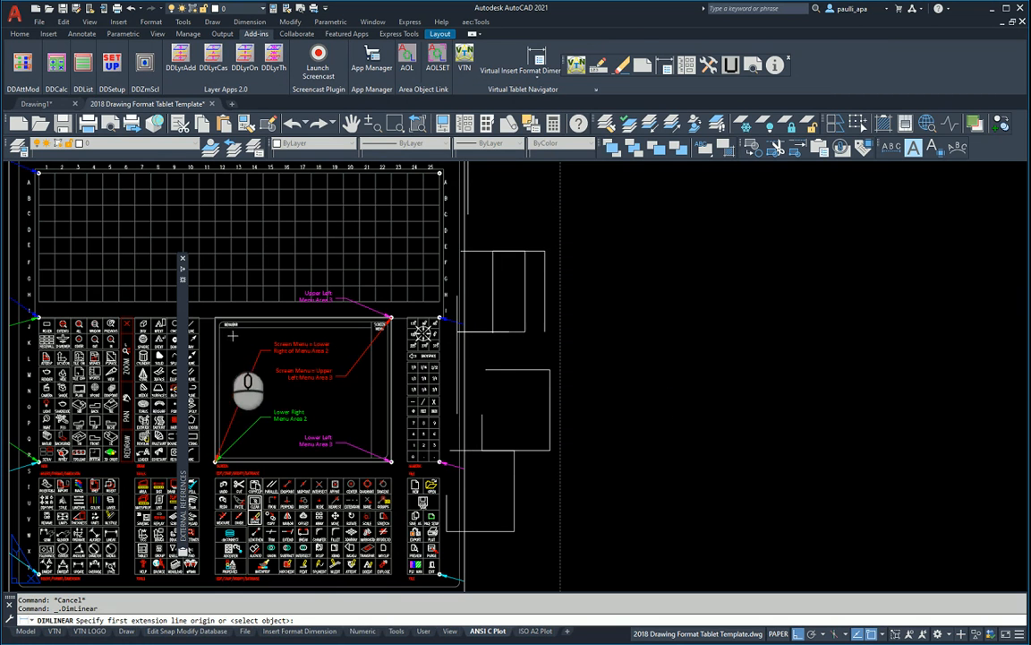
pyautogui.click(457, 332)
pyautogui.click(549, 369)
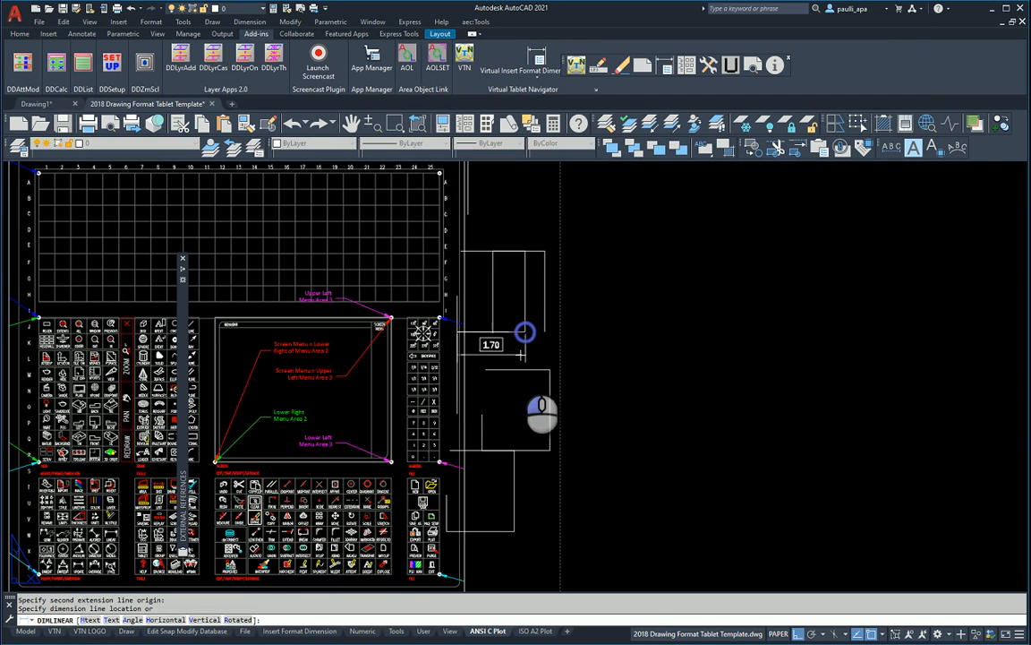
pyautogui.click(522, 391)
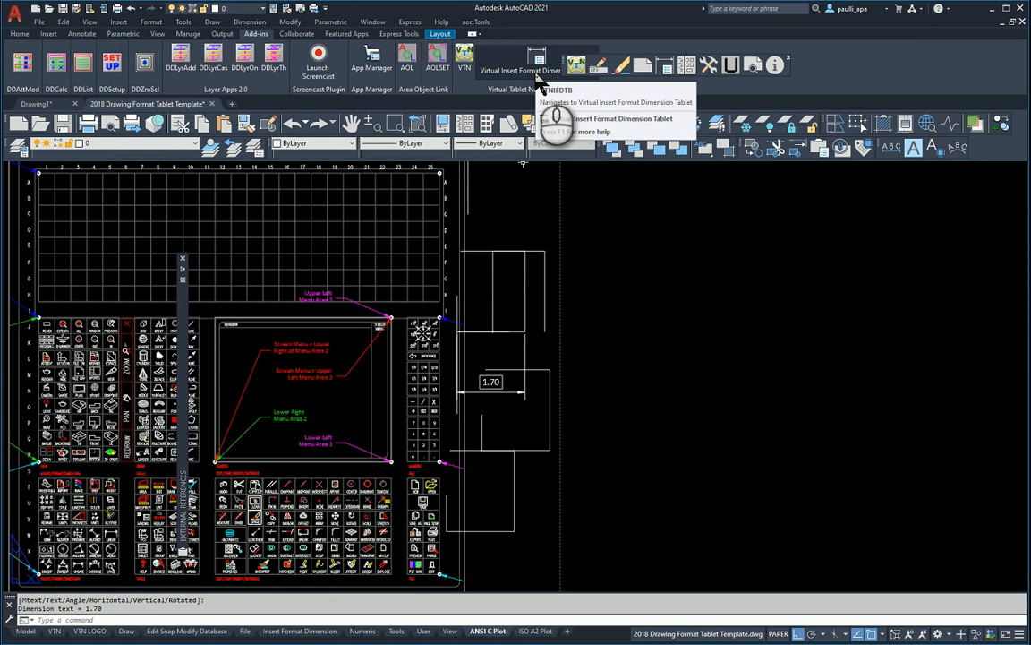
# Start OFFSET from the Edit-Snap-Modify-Database Tablet and bring up the Numeric Tablet for the distance prompt.
pyautogui.click(539, 80)
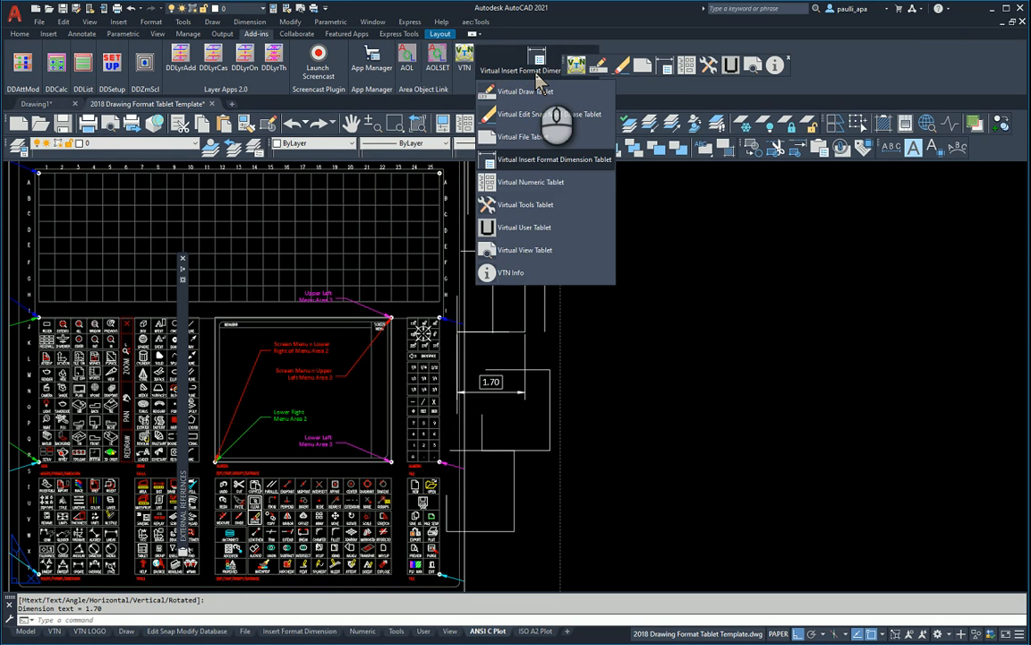
pyautogui.click(538, 79)
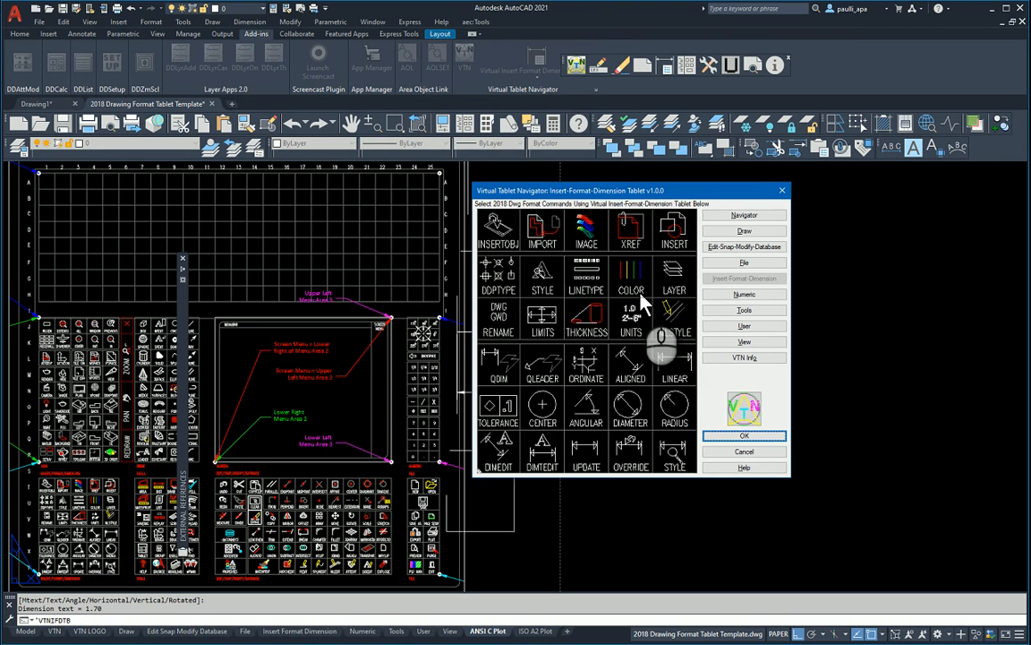
pyautogui.click(747, 248)
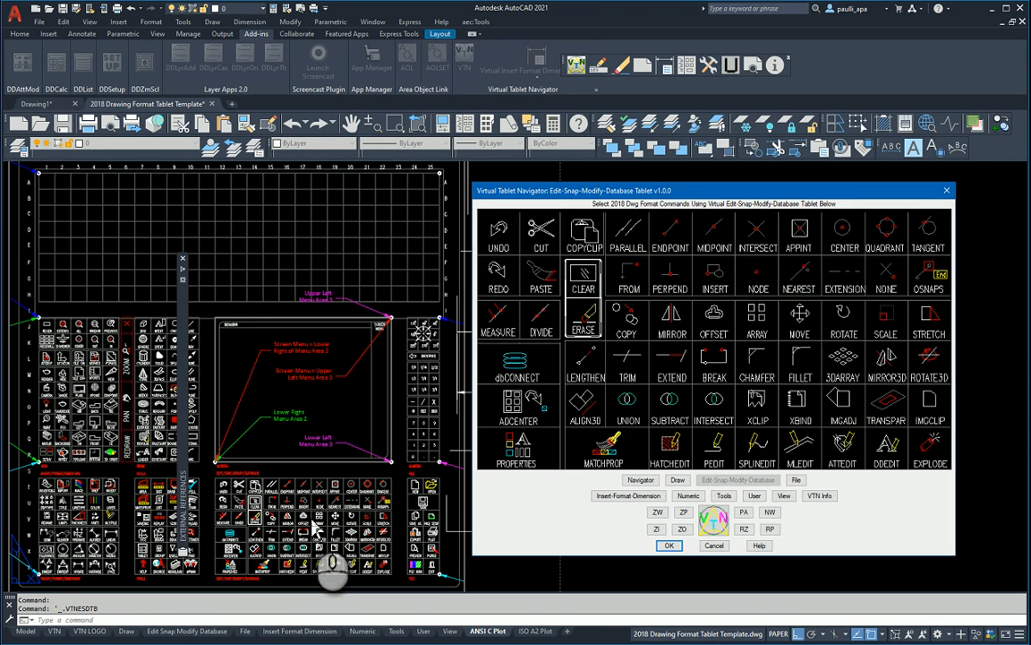
pyautogui.click(718, 324)
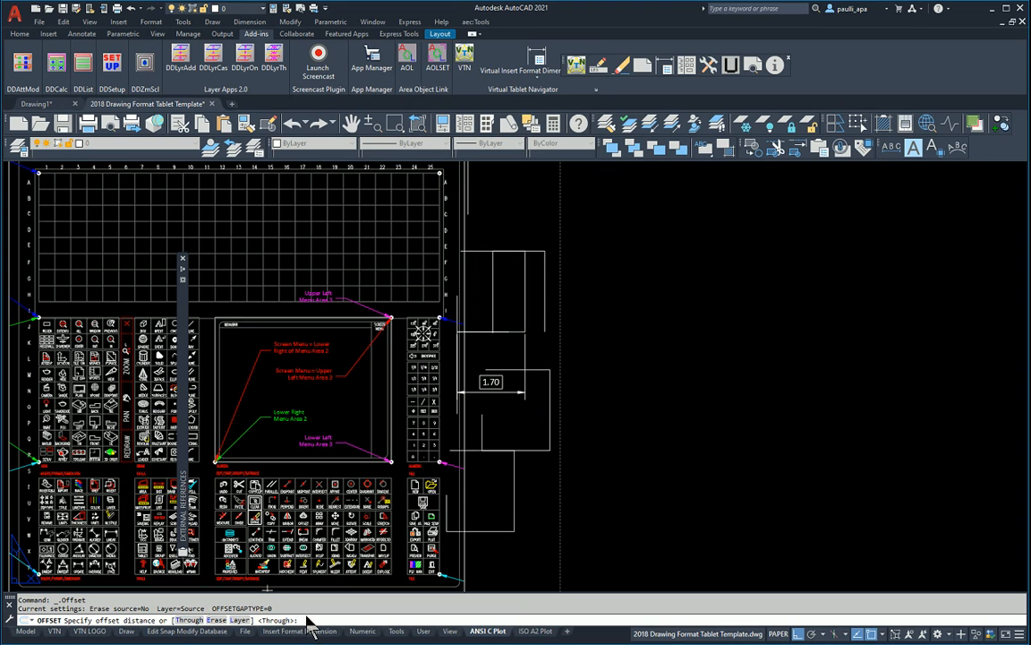
pyautogui.click(688, 72)
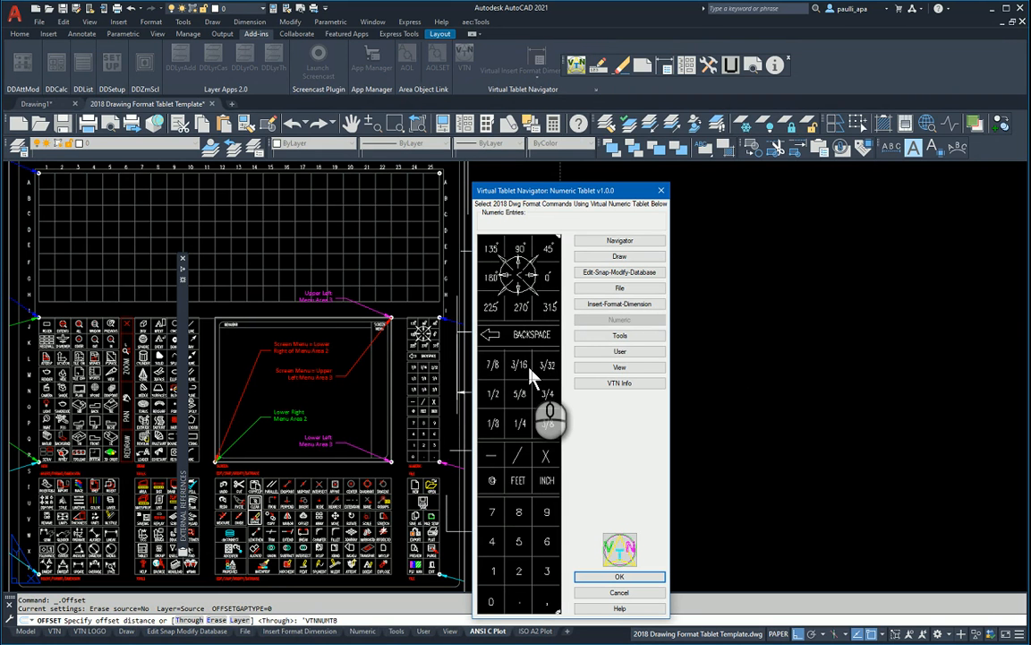
pyautogui.click(492, 481)
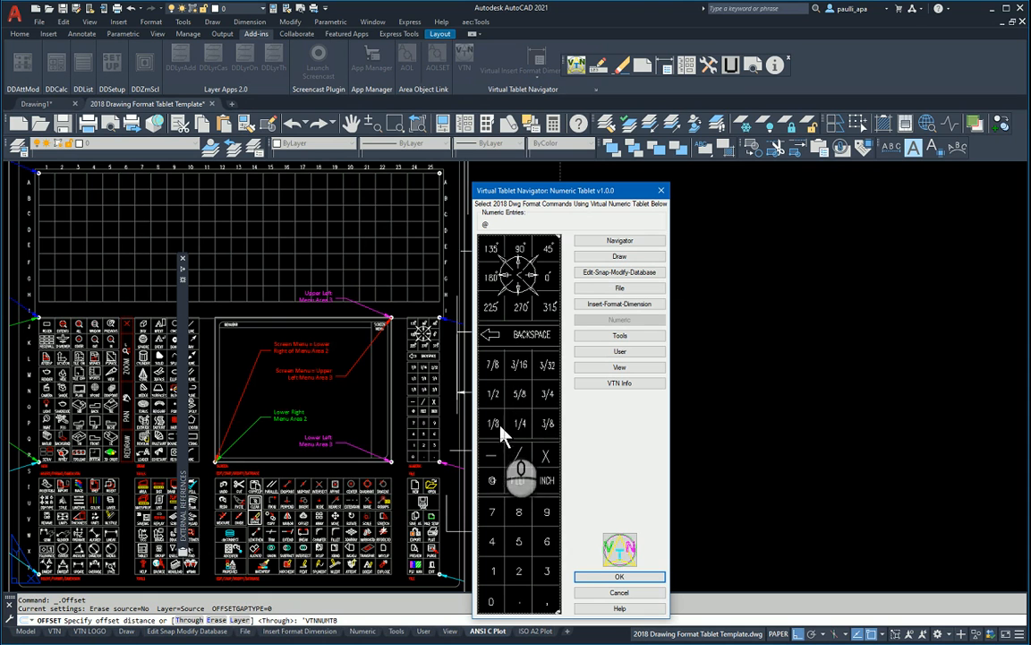
pyautogui.click(518, 511)
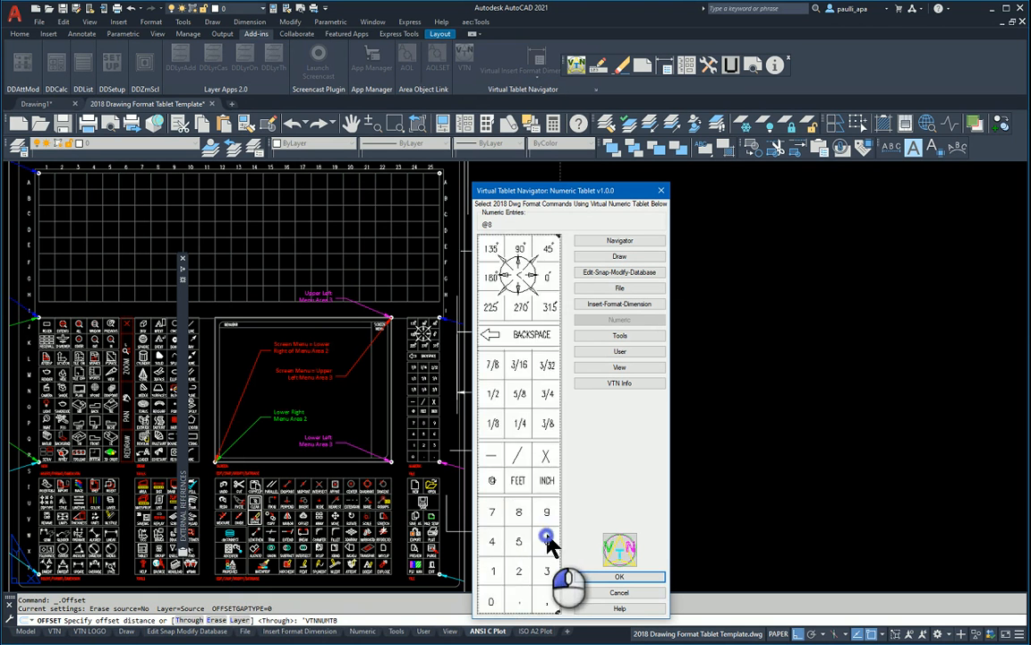
pyautogui.click(546, 539)
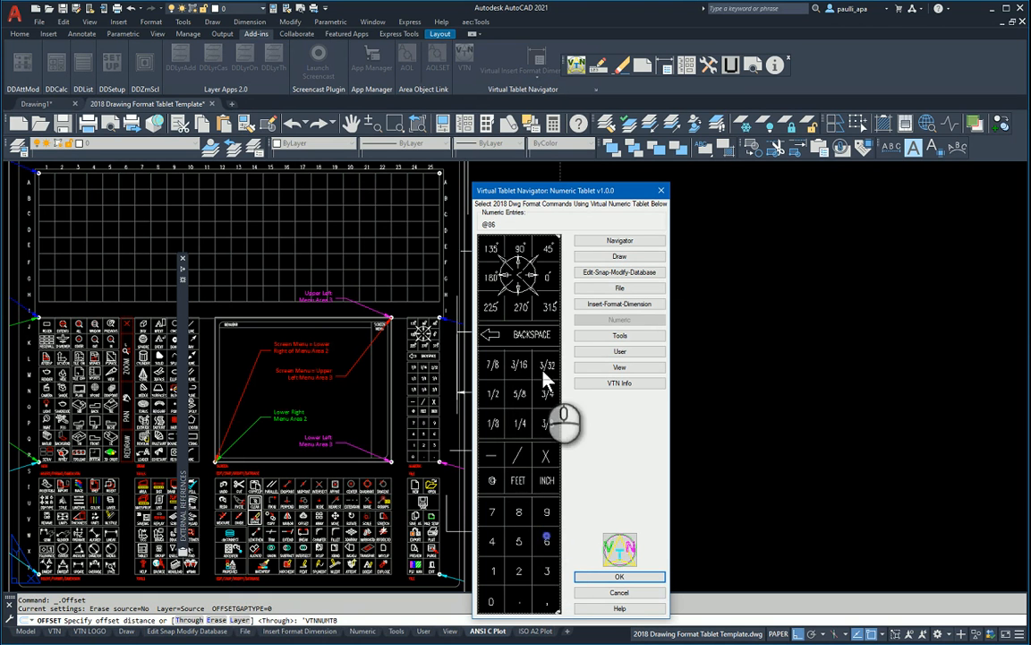
pyautogui.click(549, 279)
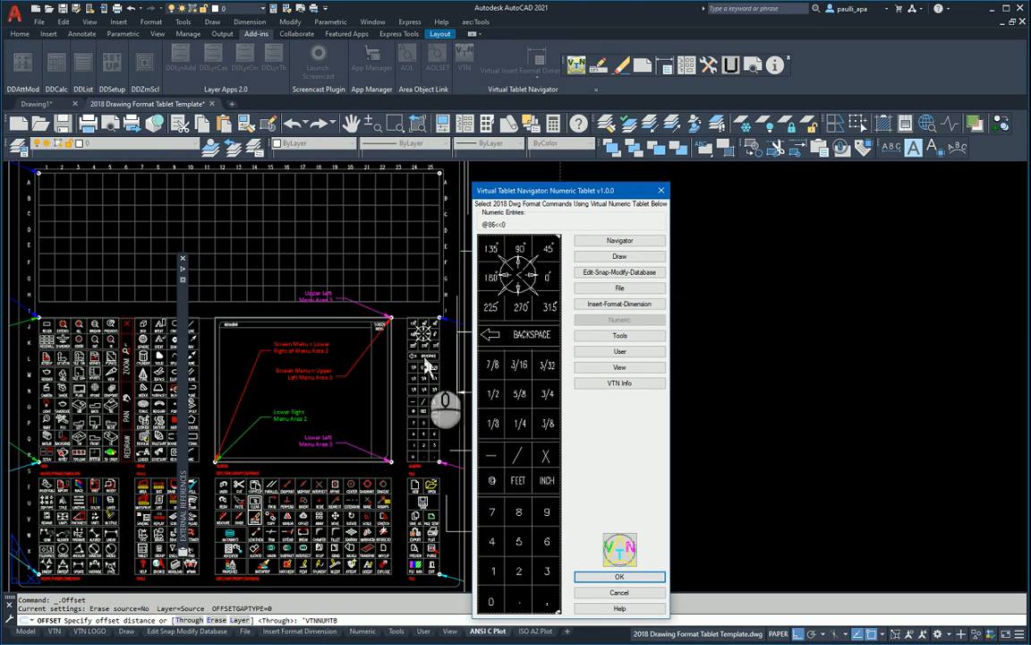
pyautogui.click(525, 342)
pyautogui.click(517, 349)
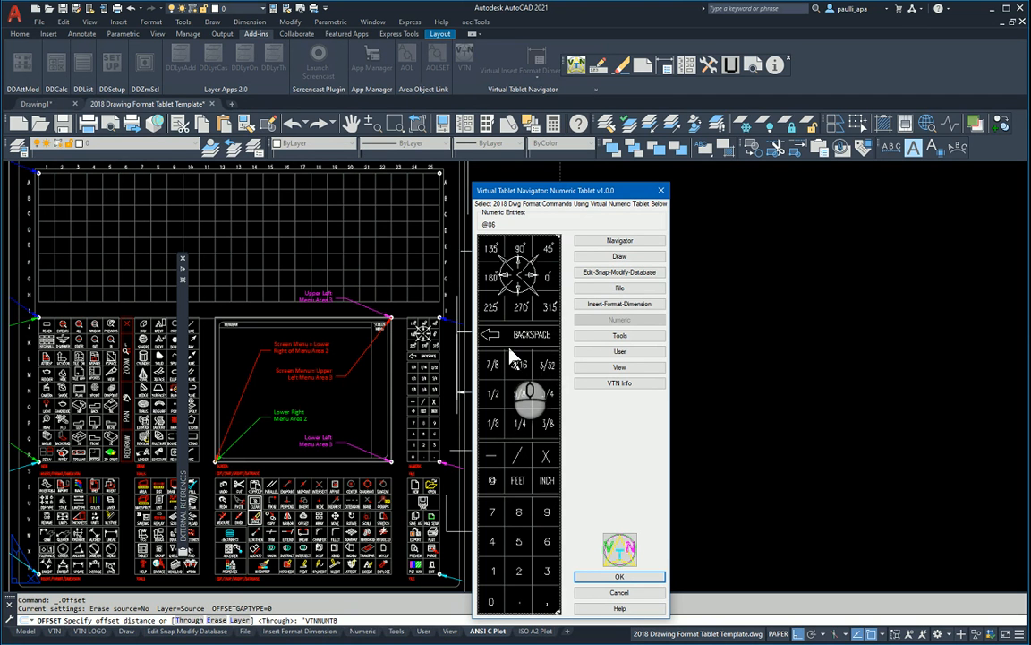
pyautogui.click(513, 347)
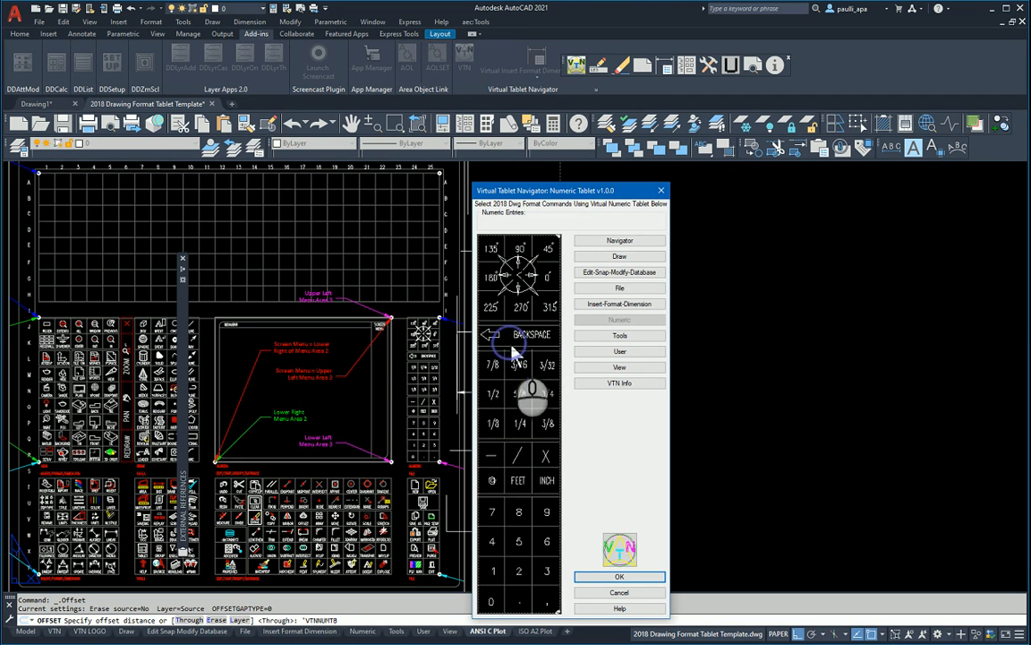
# Try to offset the polyline beside the linear dimension by a distance of 8 and cancel the command.
pyautogui.click(520, 514)
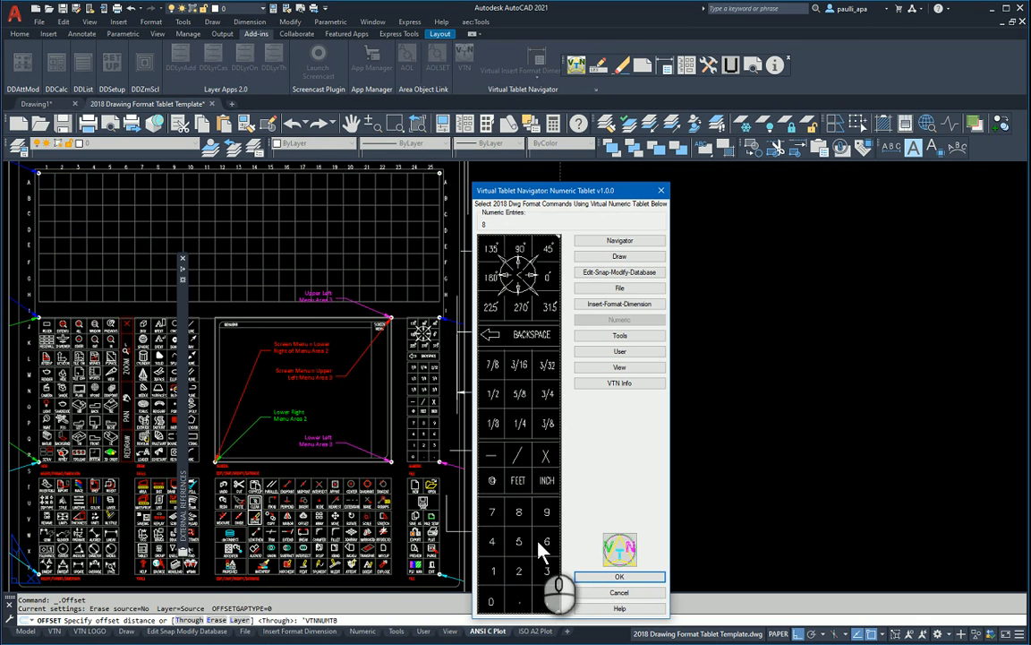
pyautogui.click(606, 579)
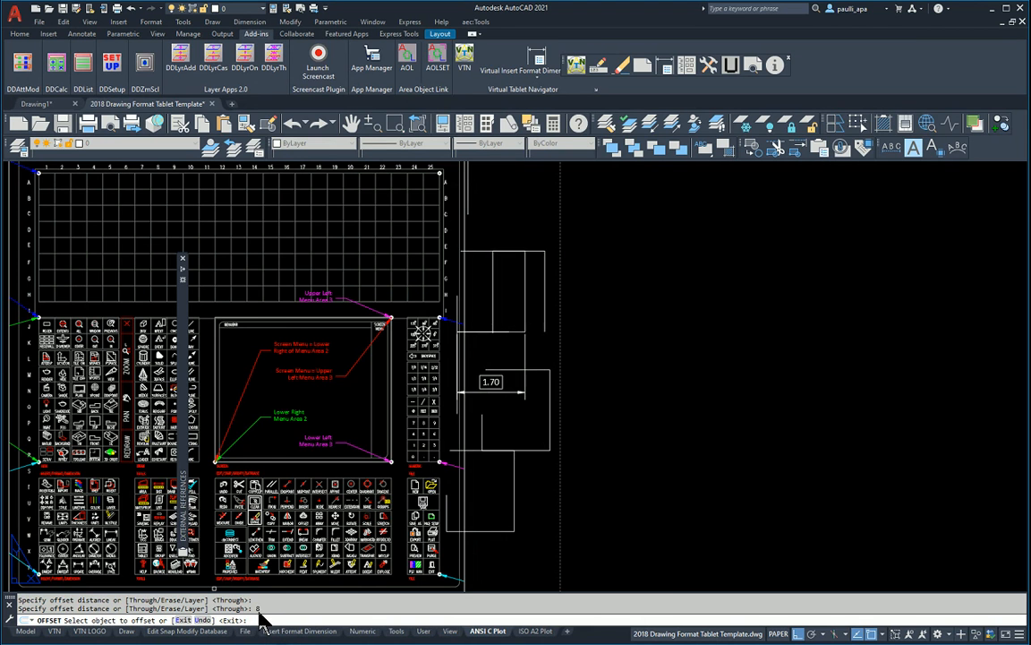
pyautogui.click(534, 371)
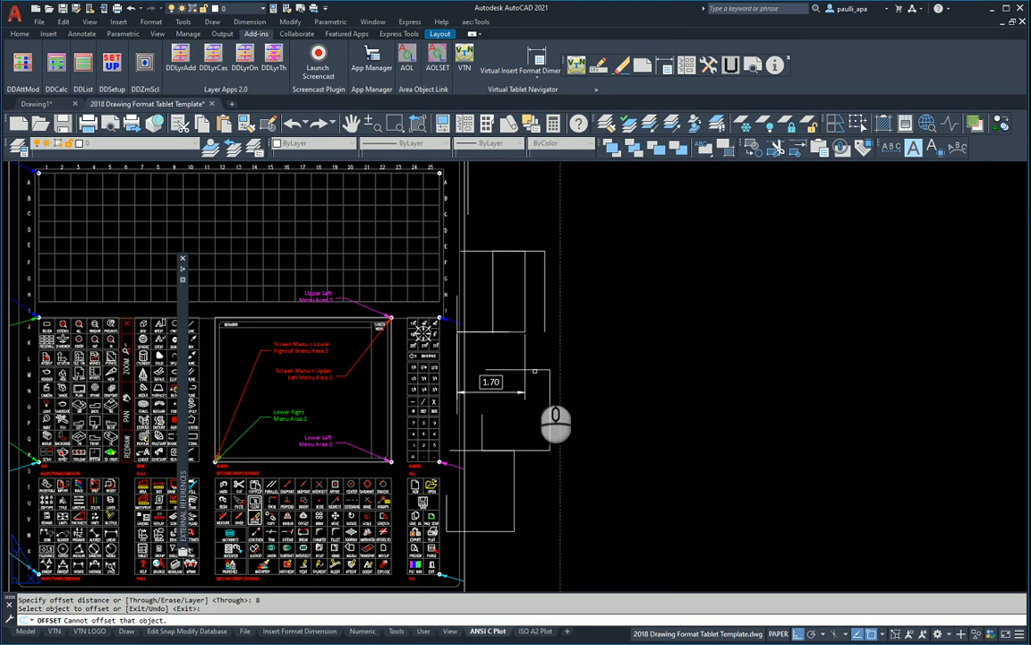
pyautogui.click(533, 369)
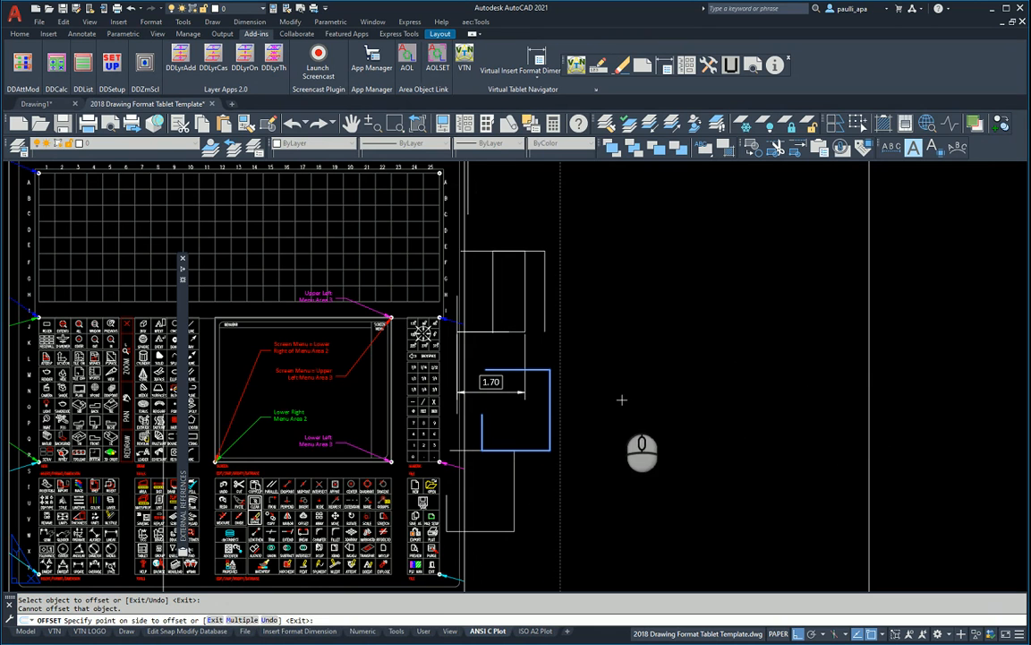
pyautogui.rightClick(559, 413)
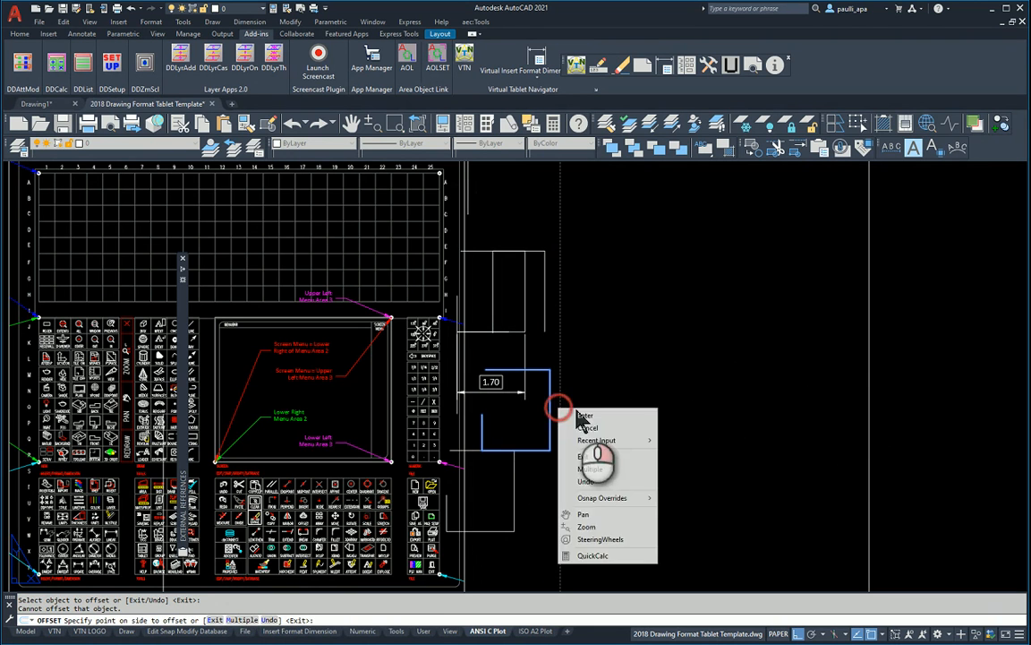
pyautogui.click(589, 423)
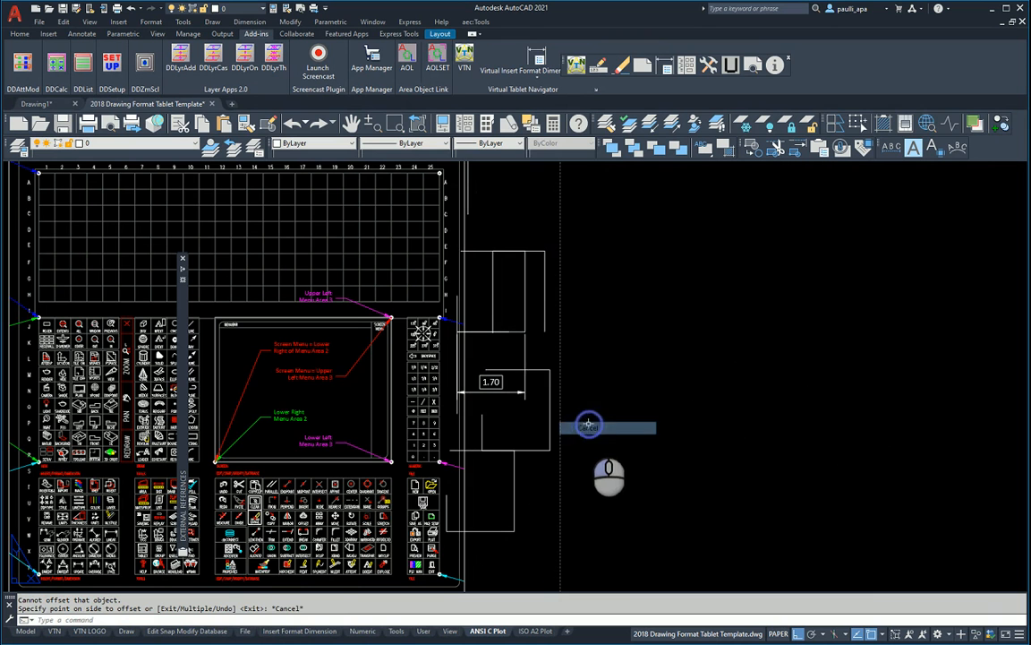
# Rerun OFFSET from recent input and offset the polyline beside the dimension outward by 1, entering the distance on the Numeric Tablet.
pyautogui.rightClick(536, 389)
pyautogui.moveTo(578, 412)
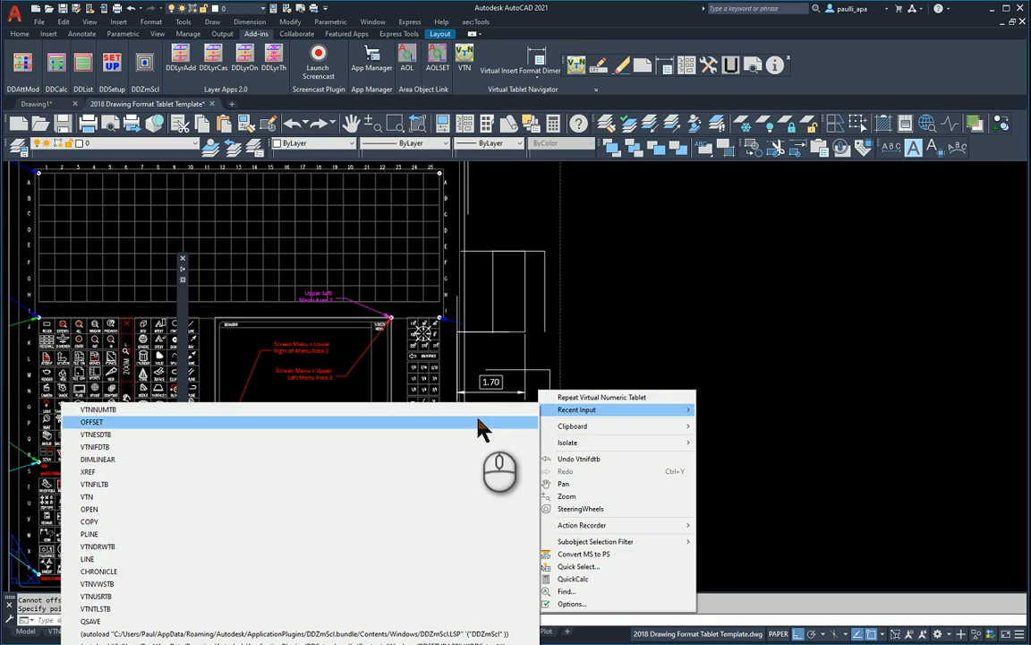
pyautogui.click(481, 422)
pyautogui.rightClick(583, 384)
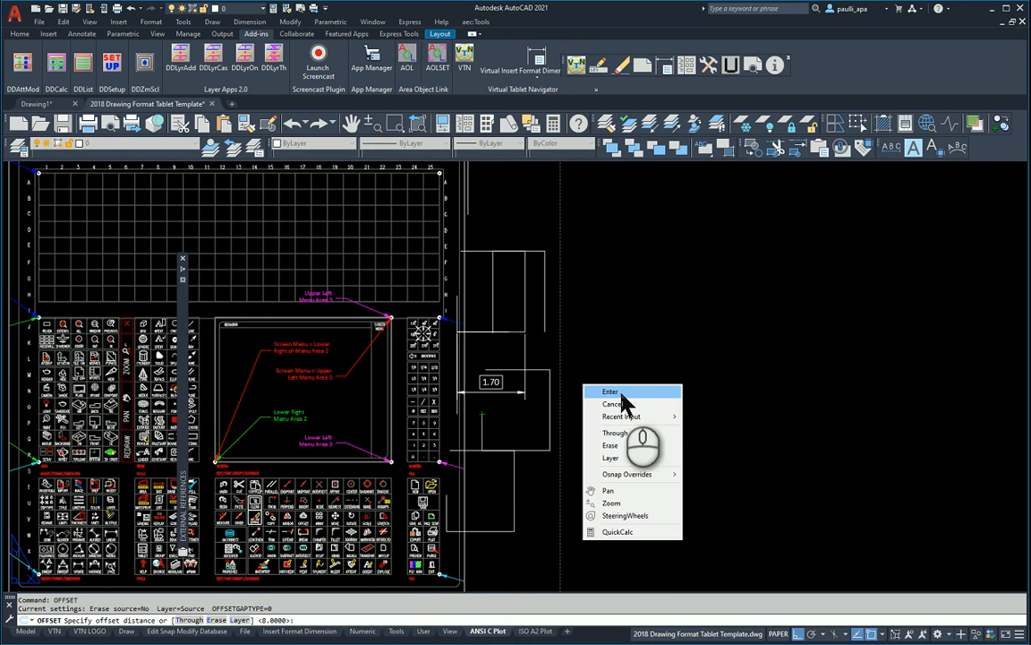
pyautogui.moveTo(624, 419)
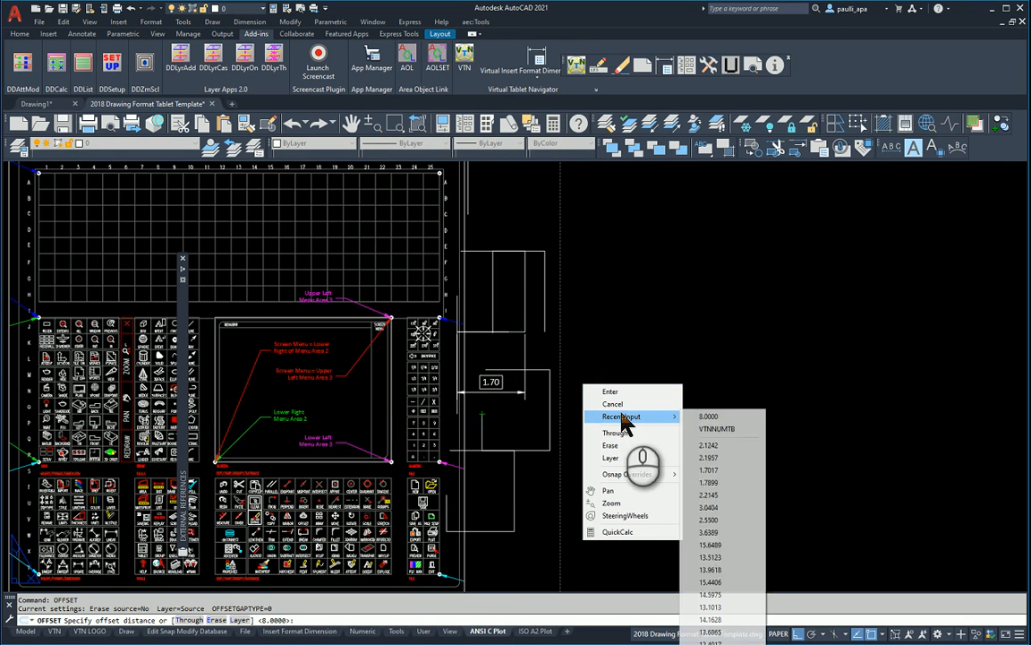
pyautogui.click(707, 429)
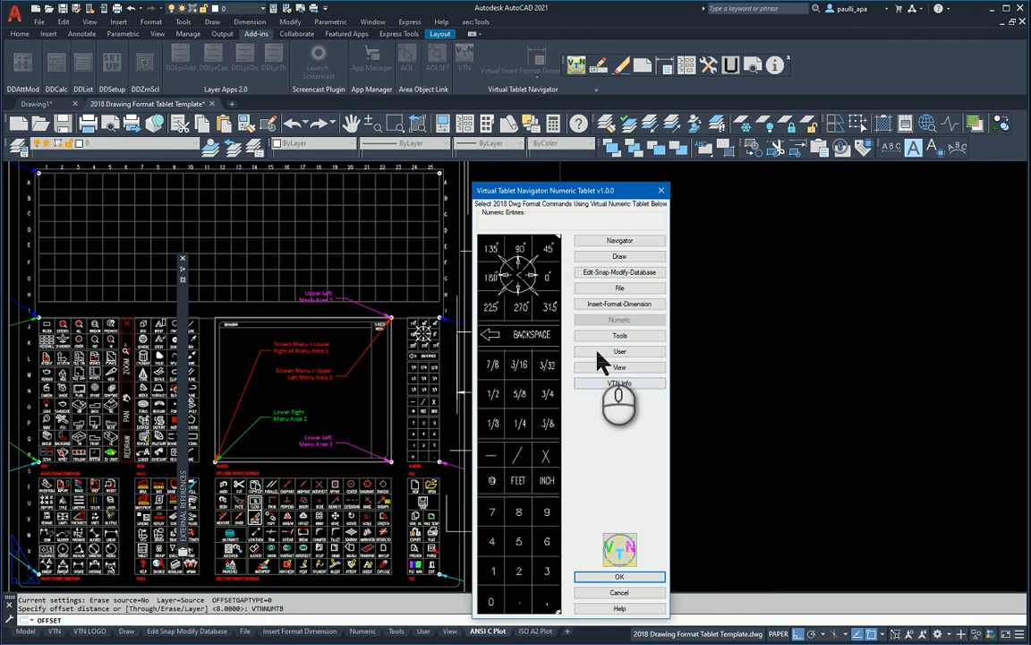
pyautogui.click(494, 573)
pyautogui.click(618, 576)
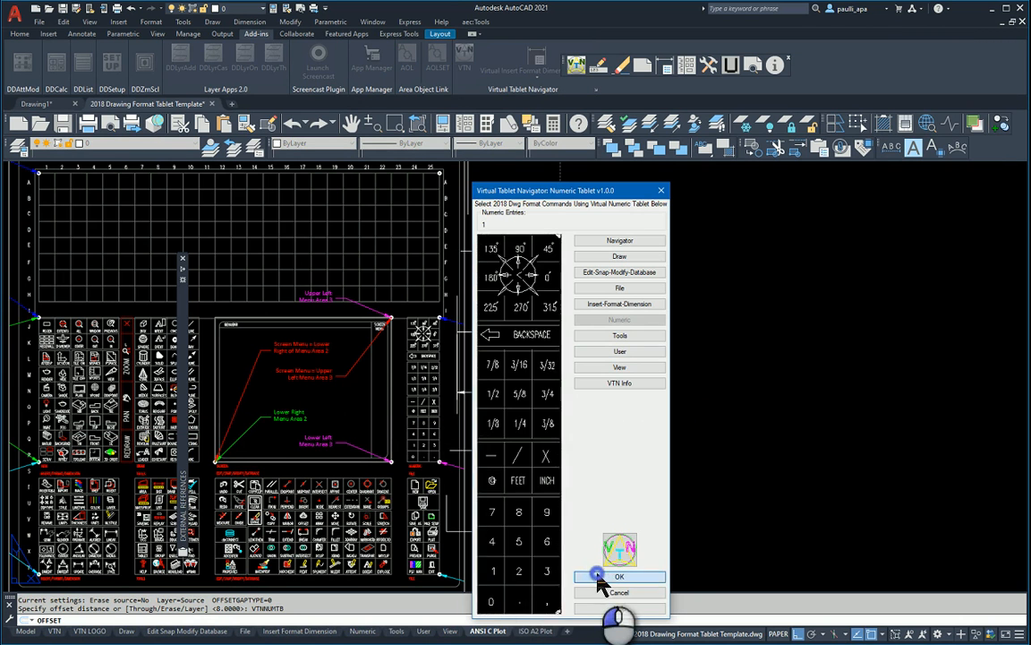
pyautogui.click(548, 374)
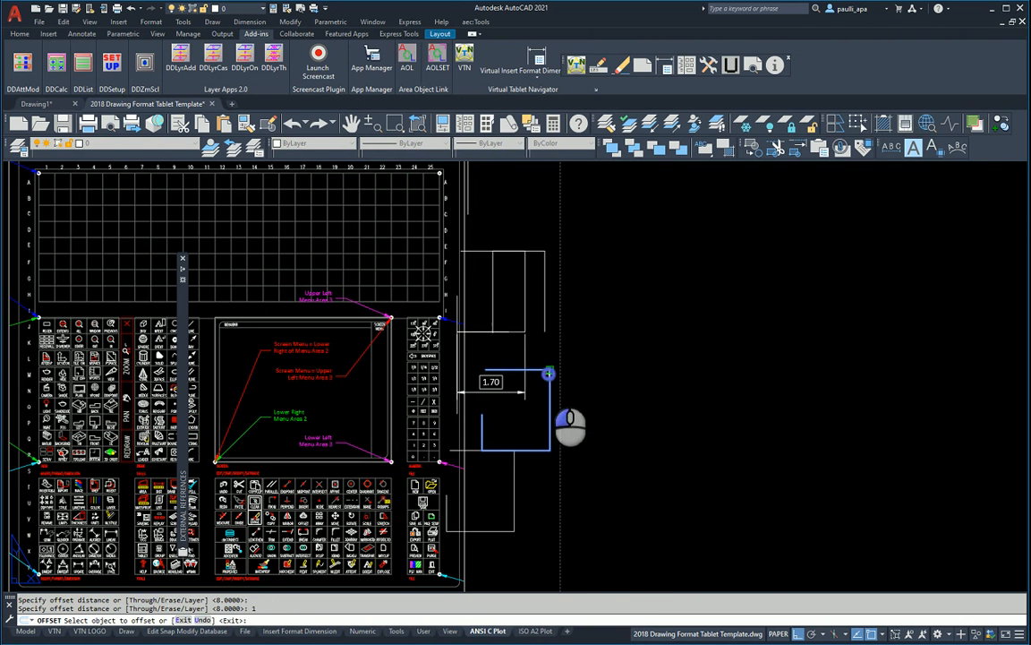
pyautogui.click(604, 375)
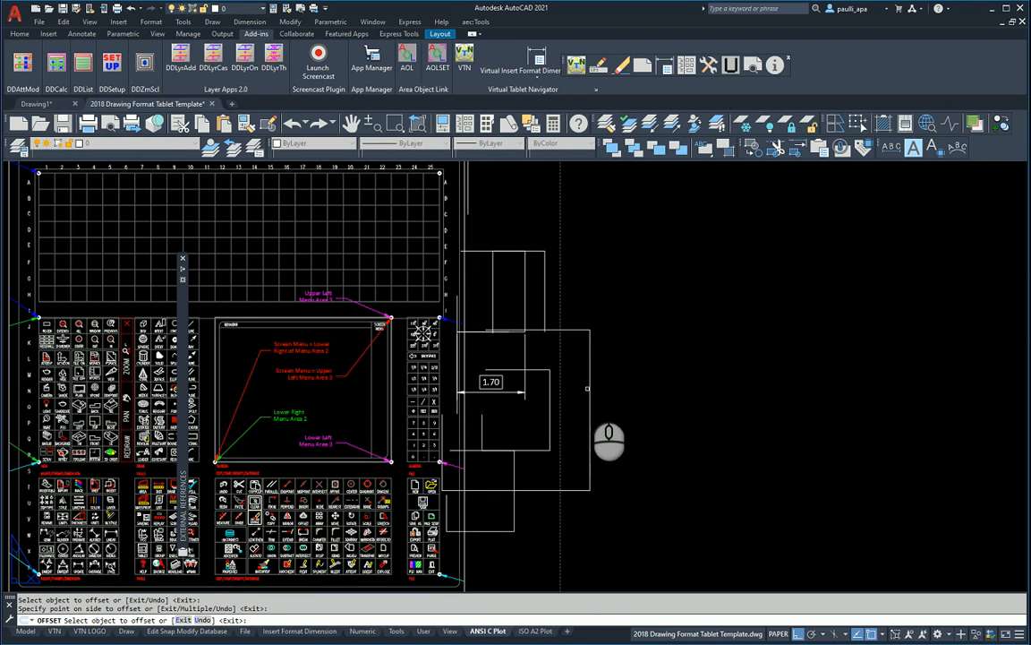
# Open the Virtual Numeric Tablet from the list of virtual tablets while the Offset command is still active.
pyautogui.click(538, 71)
pyautogui.click(535, 185)
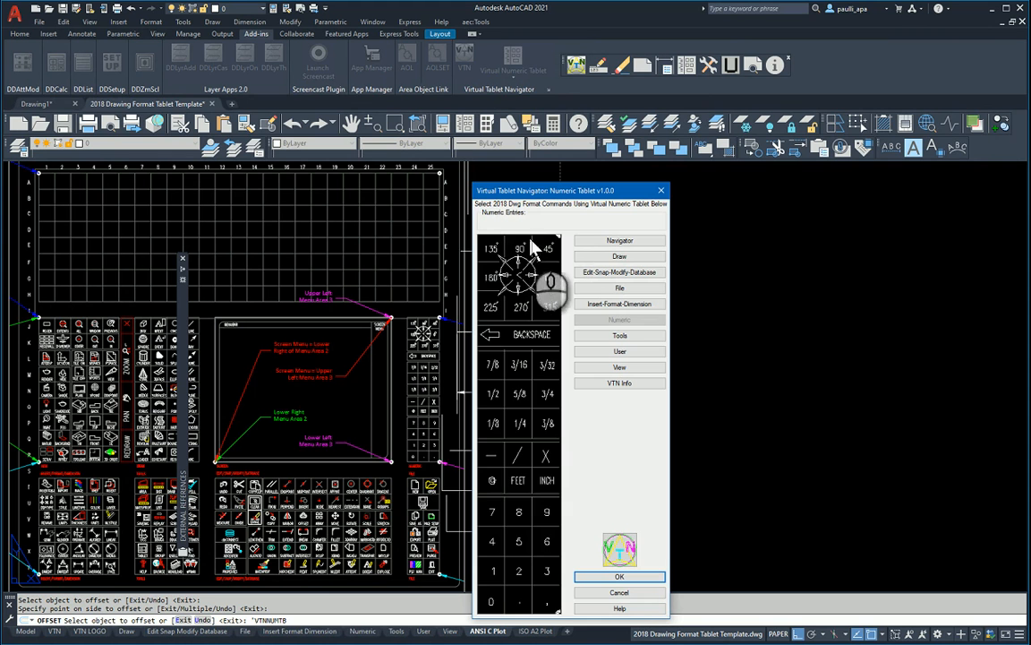
# Compose the sample entry .625X.625 on the Numeric Tablet using the 5/8 fractions and clear it completely.
pyautogui.click(521, 395)
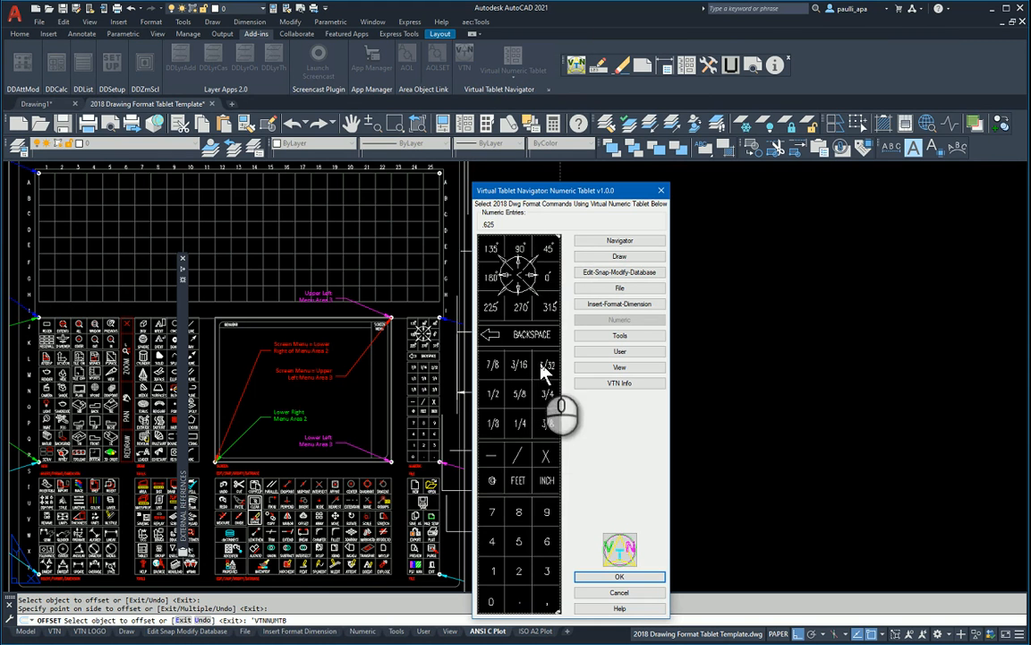
pyautogui.click(547, 455)
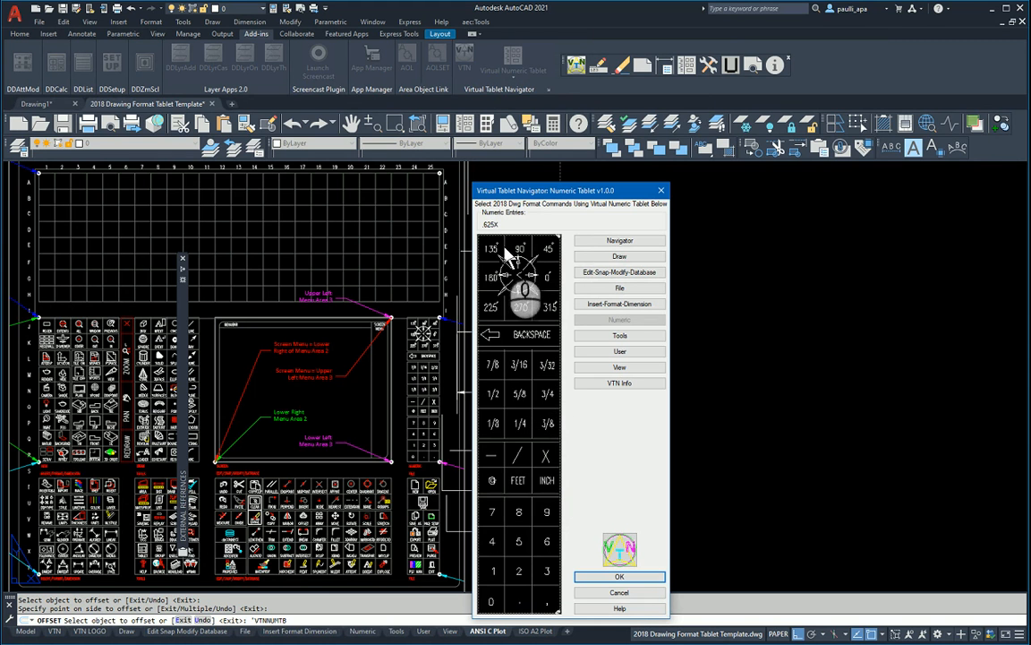
pyautogui.click(521, 394)
pyautogui.click(517, 336)
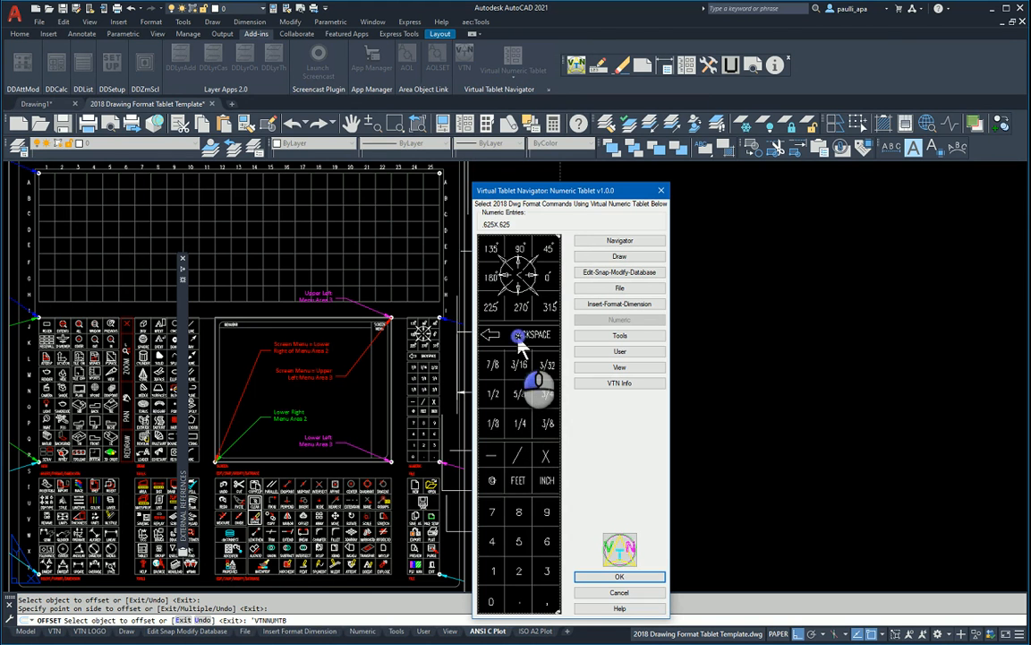
pyautogui.click(518, 335)
pyautogui.click(511, 339)
pyautogui.click(511, 338)
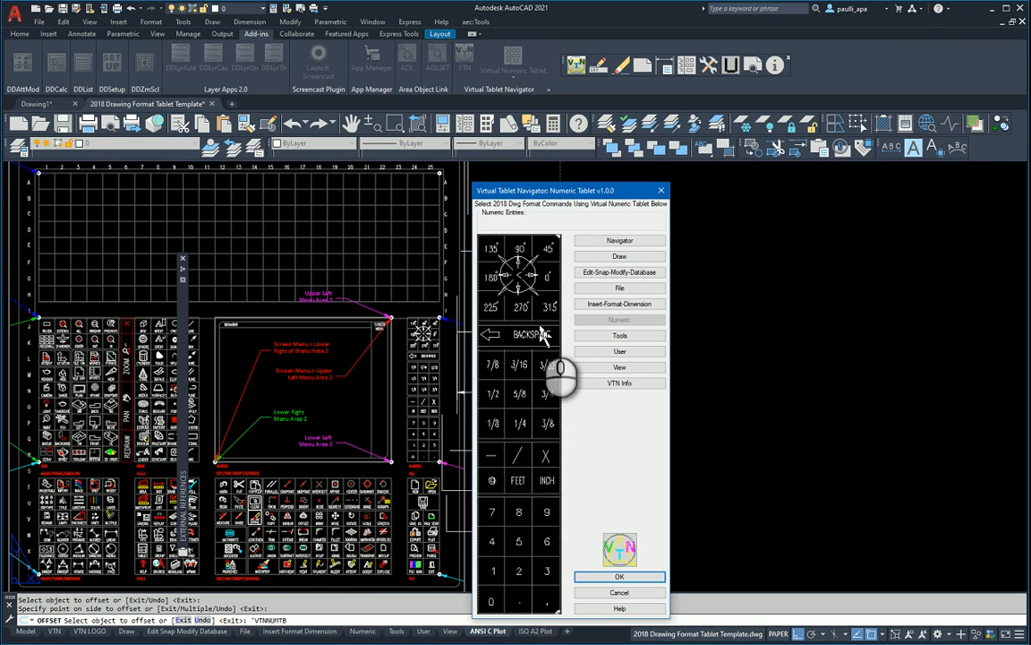
# Switch to the Tools Tablet and back to the Numeric Tablet, and try to submit 2 to the active Offset command.
pyautogui.click(615, 336)
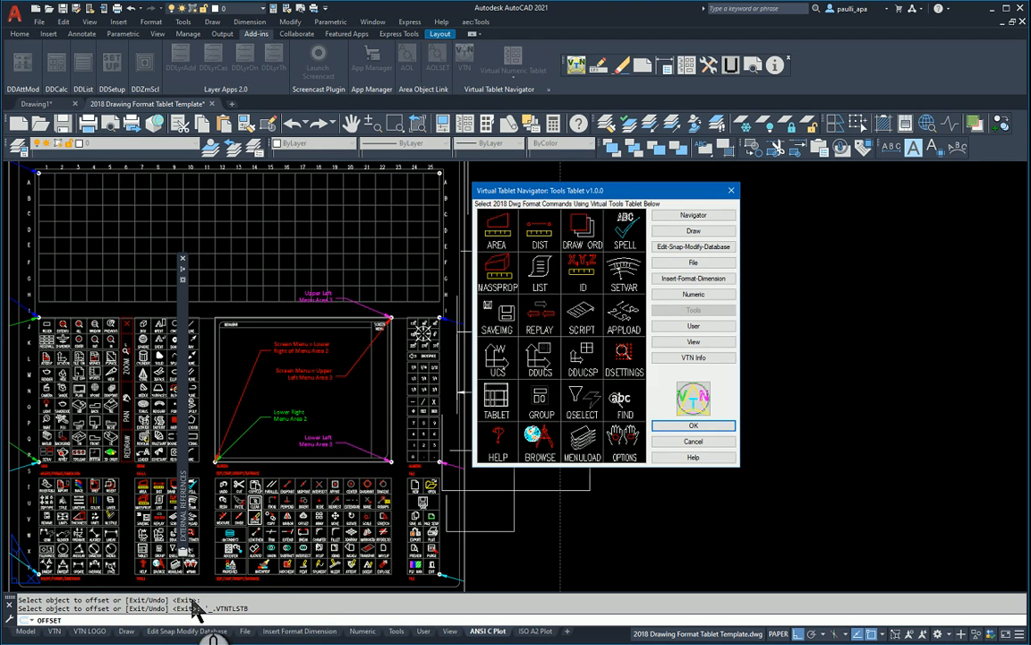
pyautogui.click(693, 294)
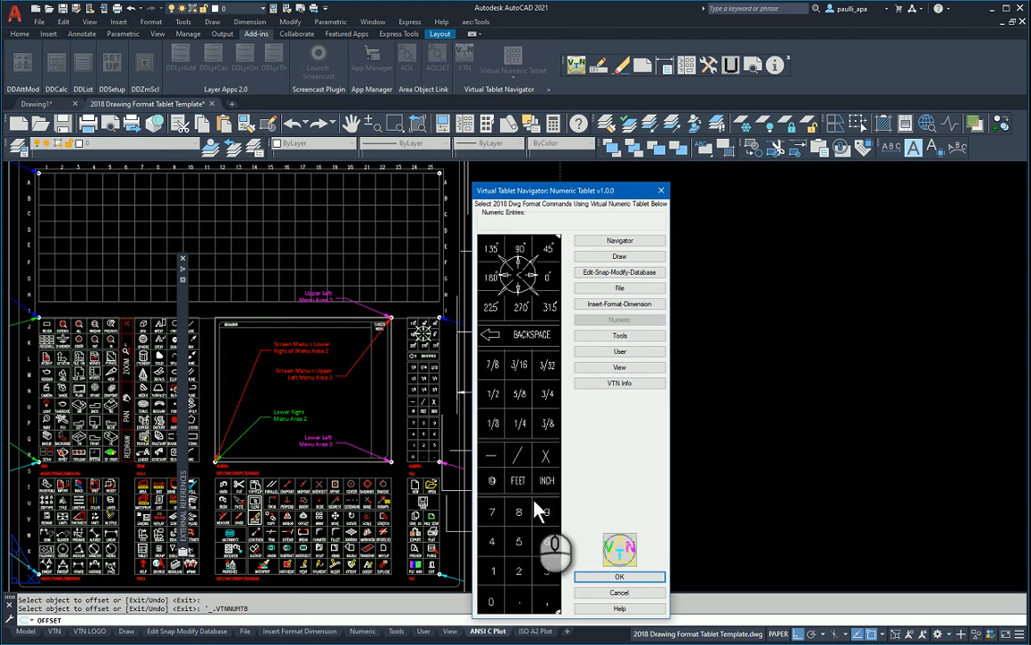
pyautogui.click(520, 572)
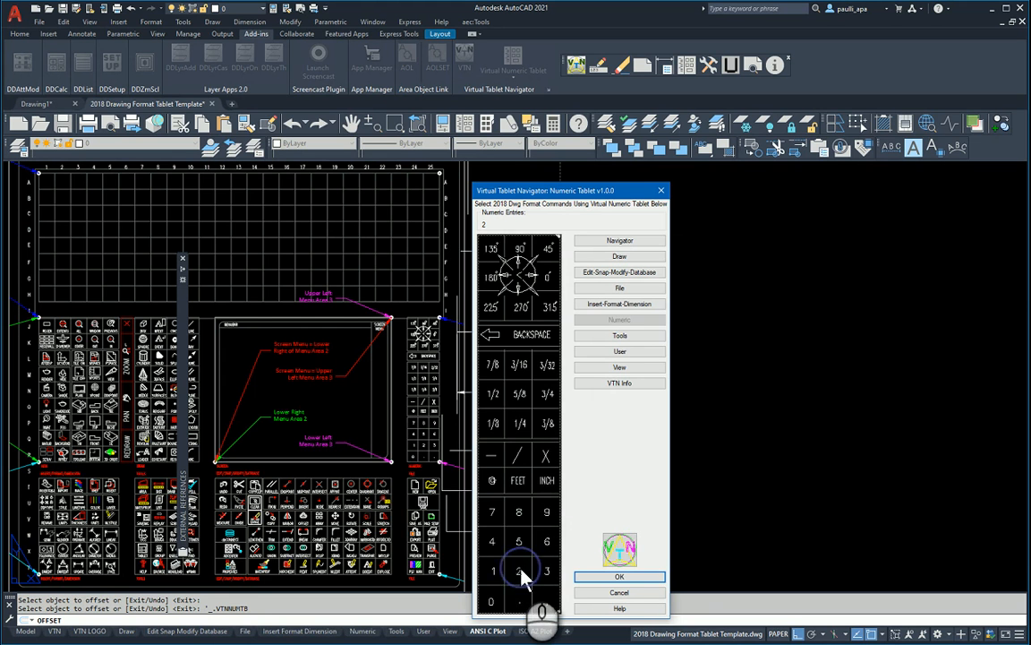
pyautogui.click(612, 577)
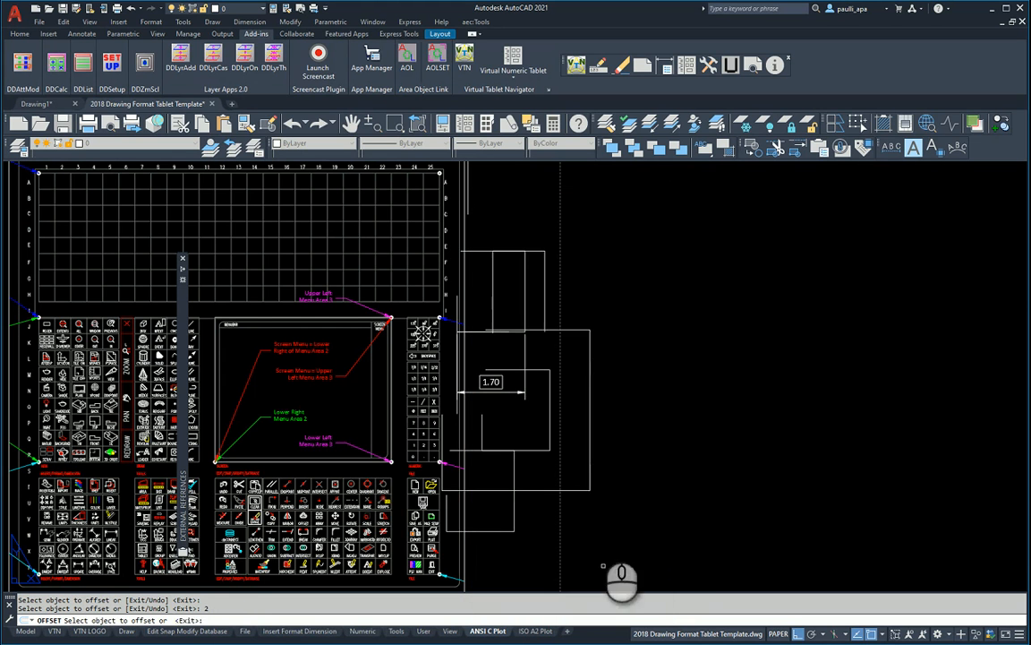
# Offset the outermost polyline around the linear dimension outward once more and end the Offset command.
pyautogui.click(590, 376)
pyautogui.click(659, 376)
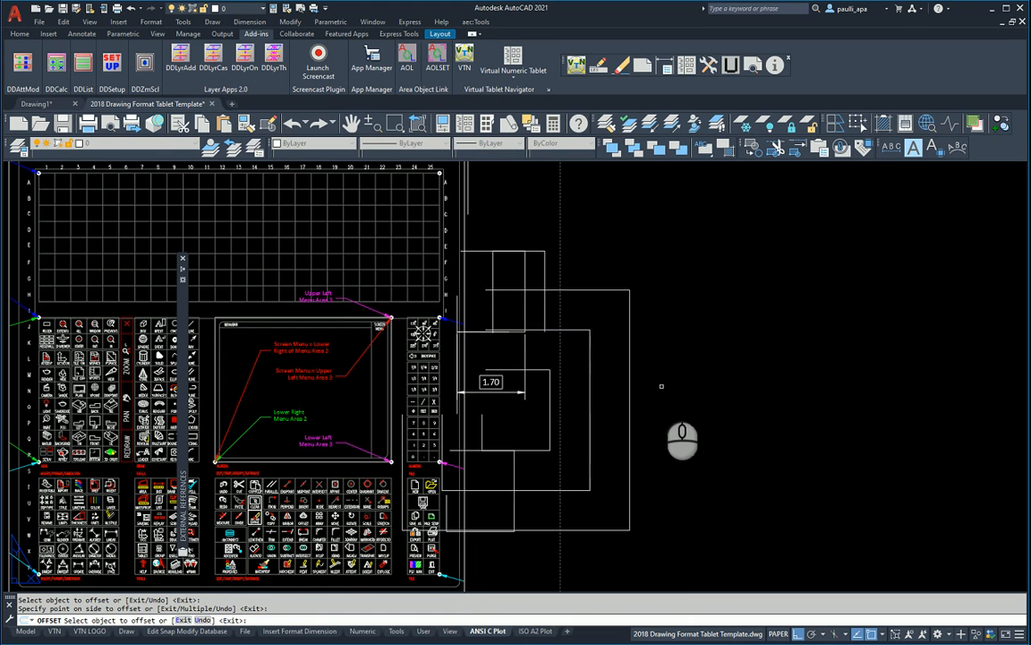
pyautogui.rightClick(660, 389)
pyautogui.click(689, 397)
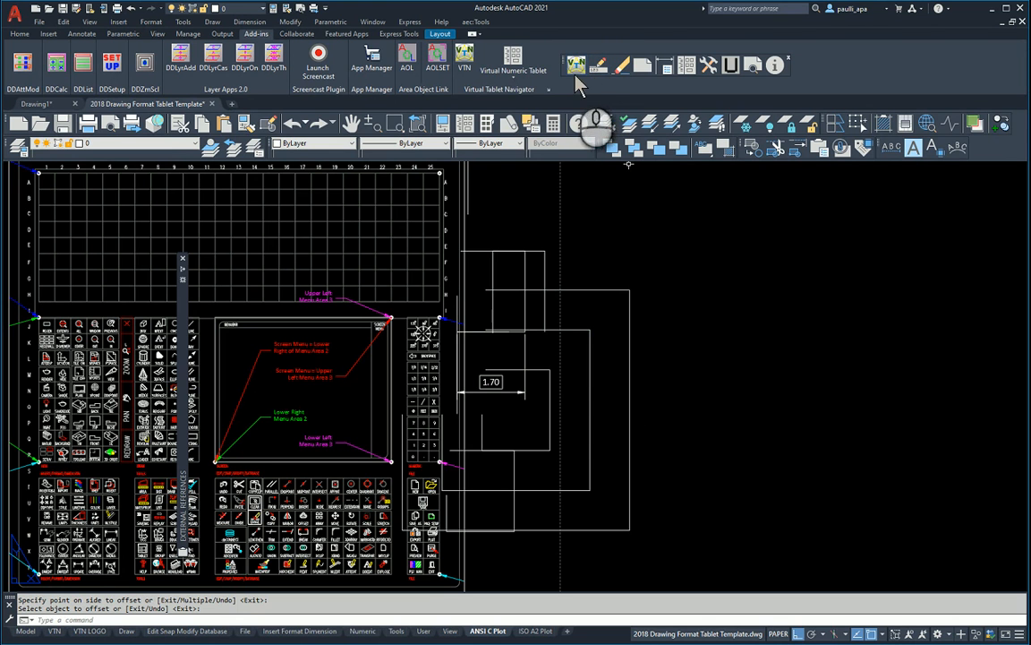
# Open the Virtual Tools Tablet to review its commands and close it.
pyautogui.click(514, 79)
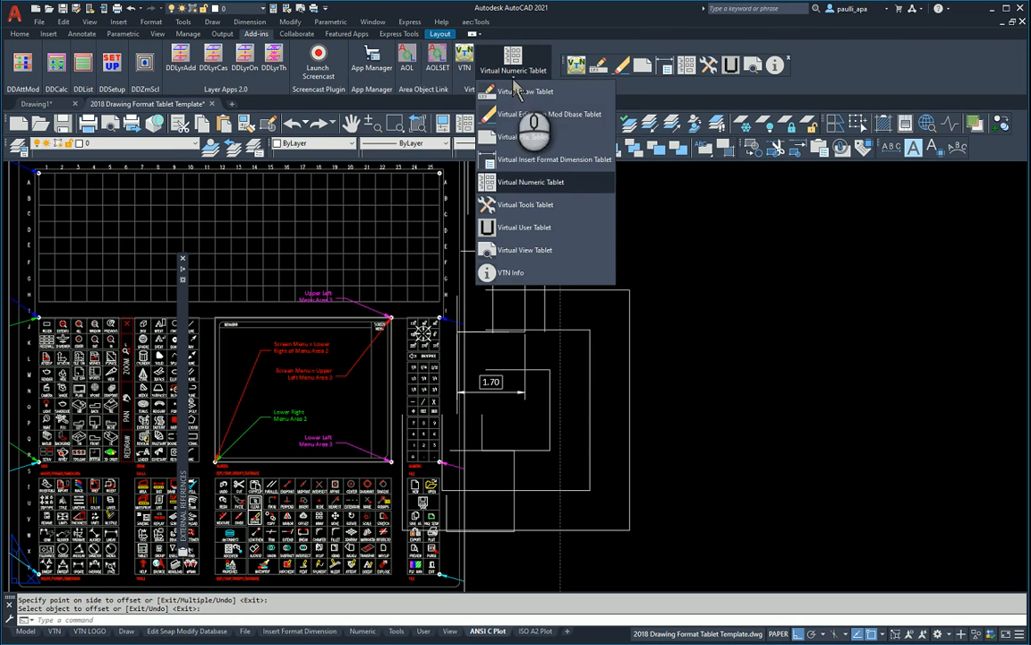
pyautogui.click(528, 205)
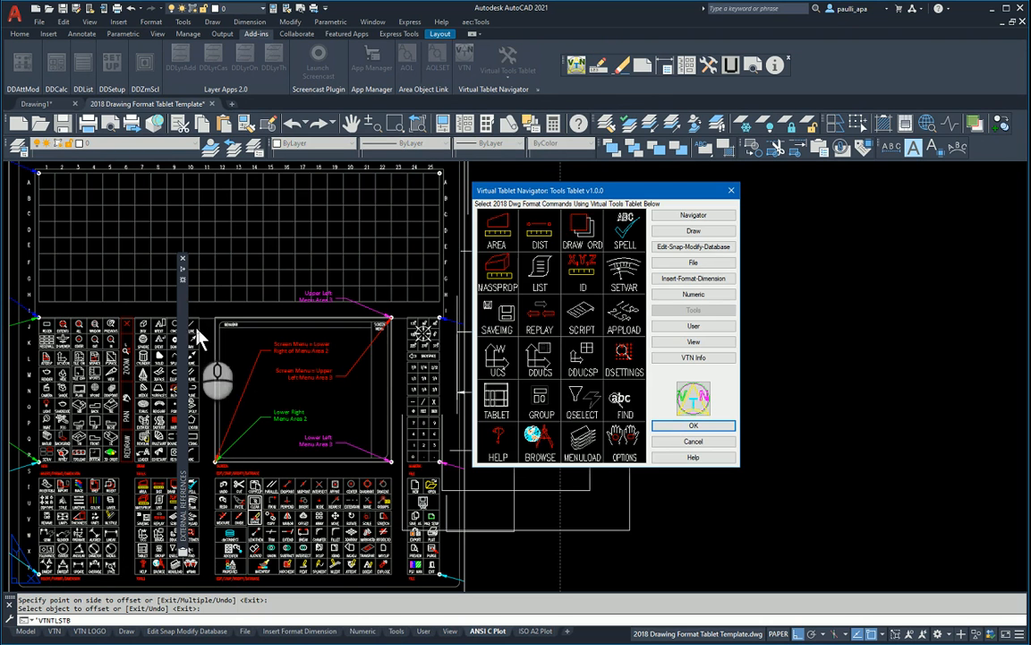
pyautogui.click(732, 192)
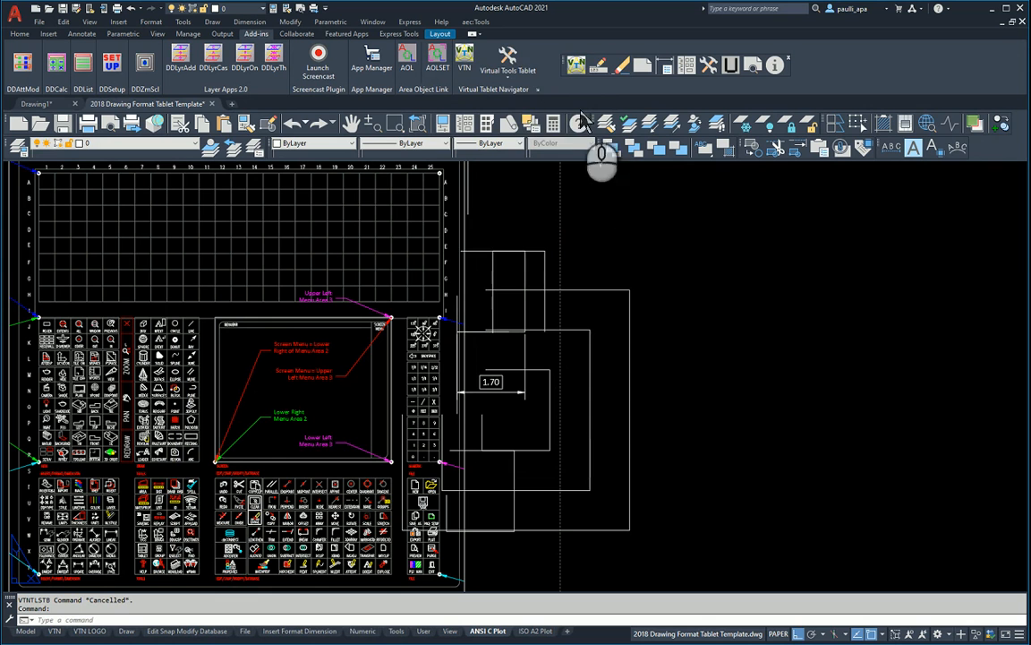
# Launch the Options dialog from the Virtual Tools Tablet and cancel it without changing any settings.
pyautogui.click(514, 80)
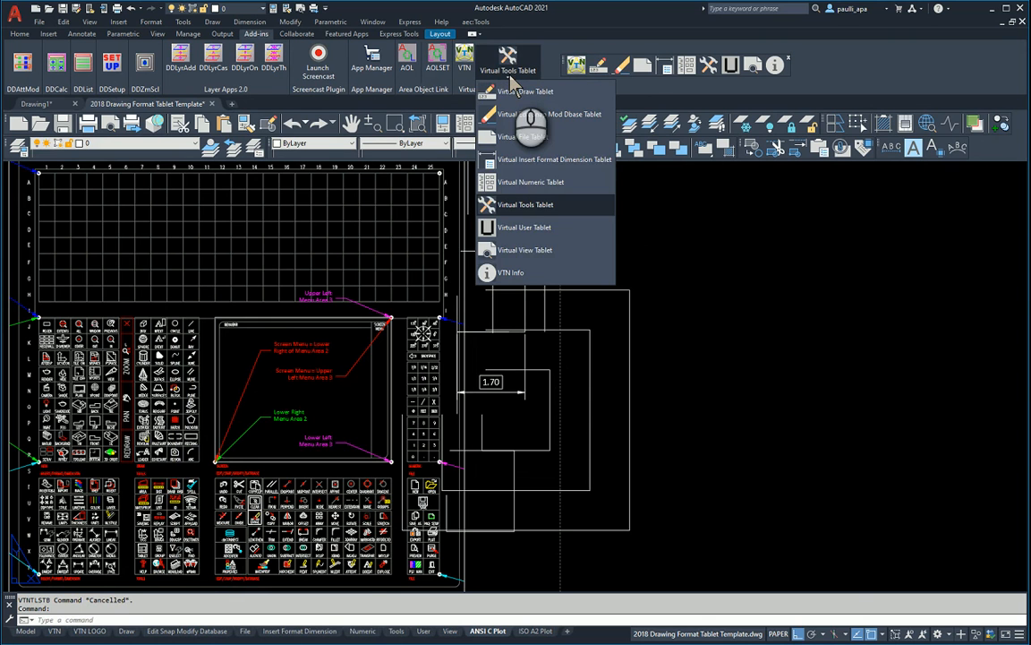
pyautogui.click(514, 81)
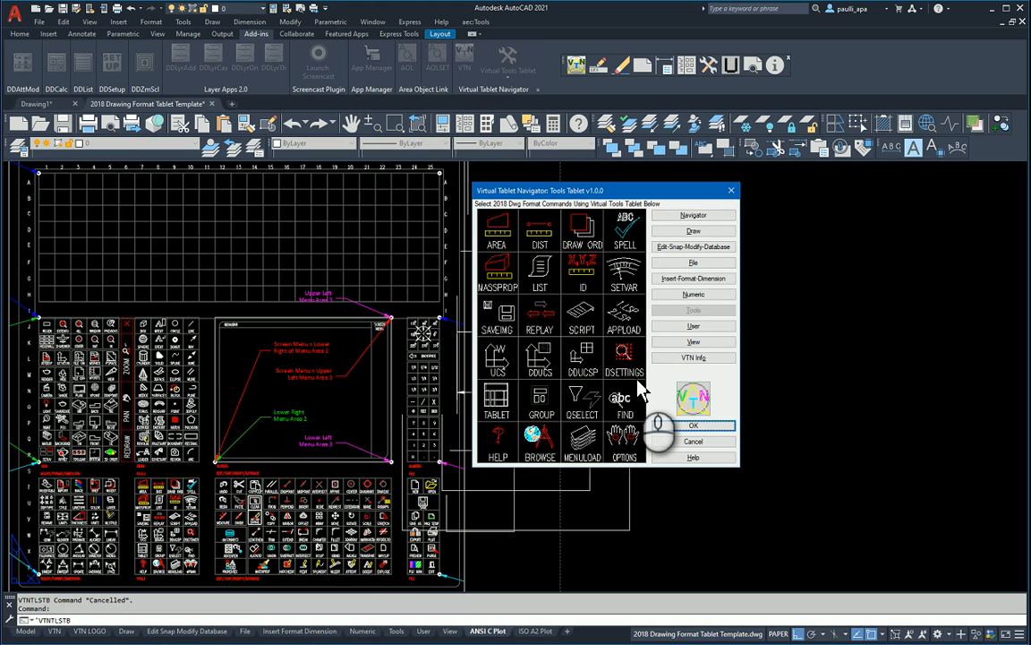
pyautogui.click(626, 438)
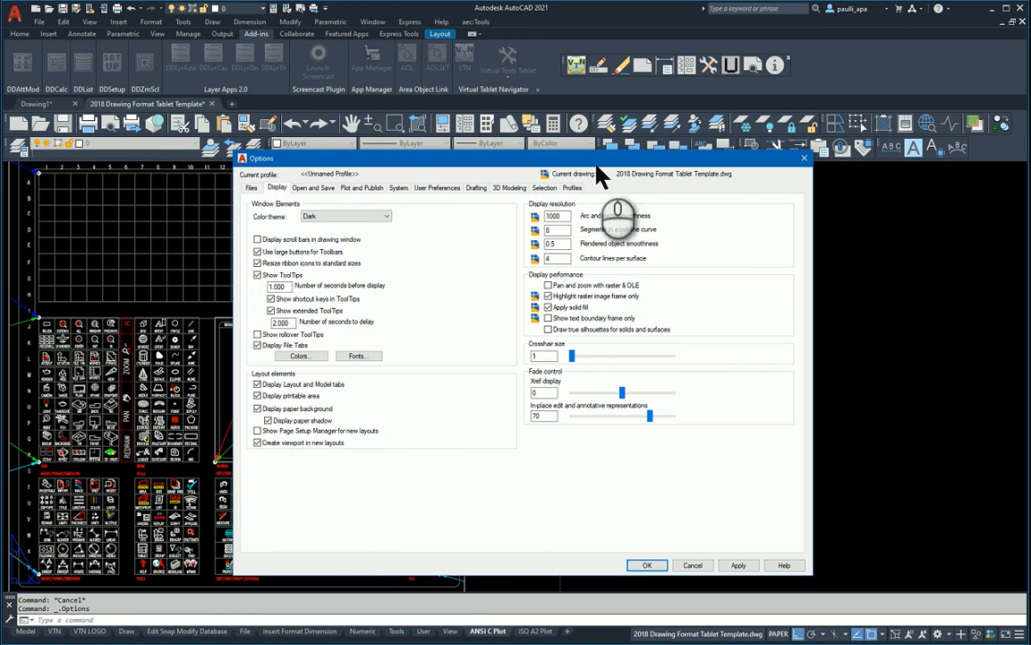
pyautogui.click(693, 566)
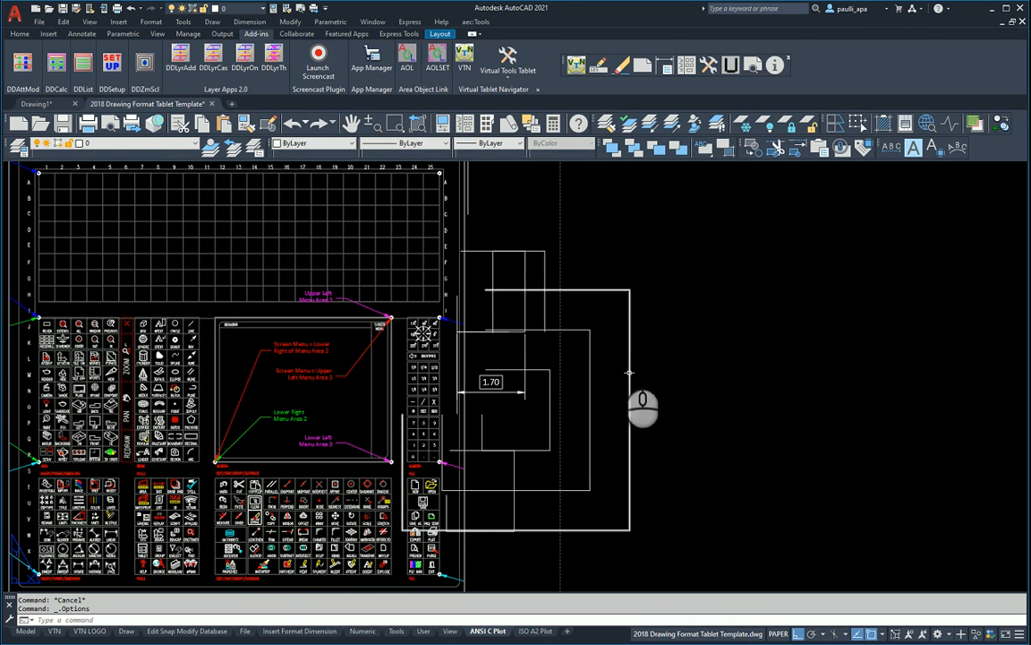
# Start DIST from the Virtual Tools Tablet and set its first point with the tablet's Midpoint snap on the linear dimension's right extension line.
pyautogui.click(525, 82)
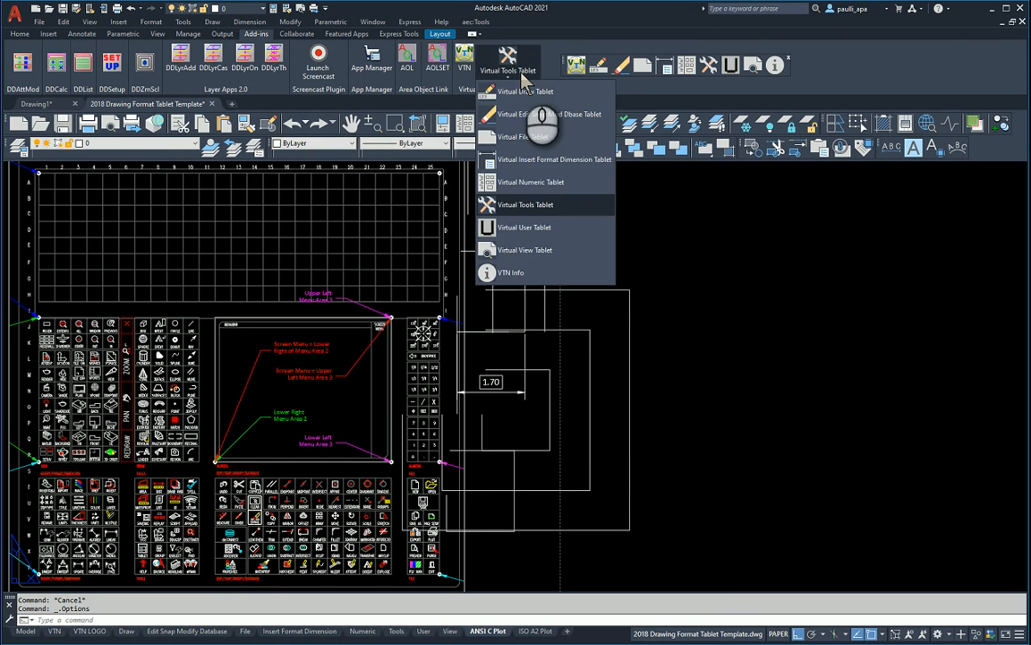
pyautogui.click(524, 82)
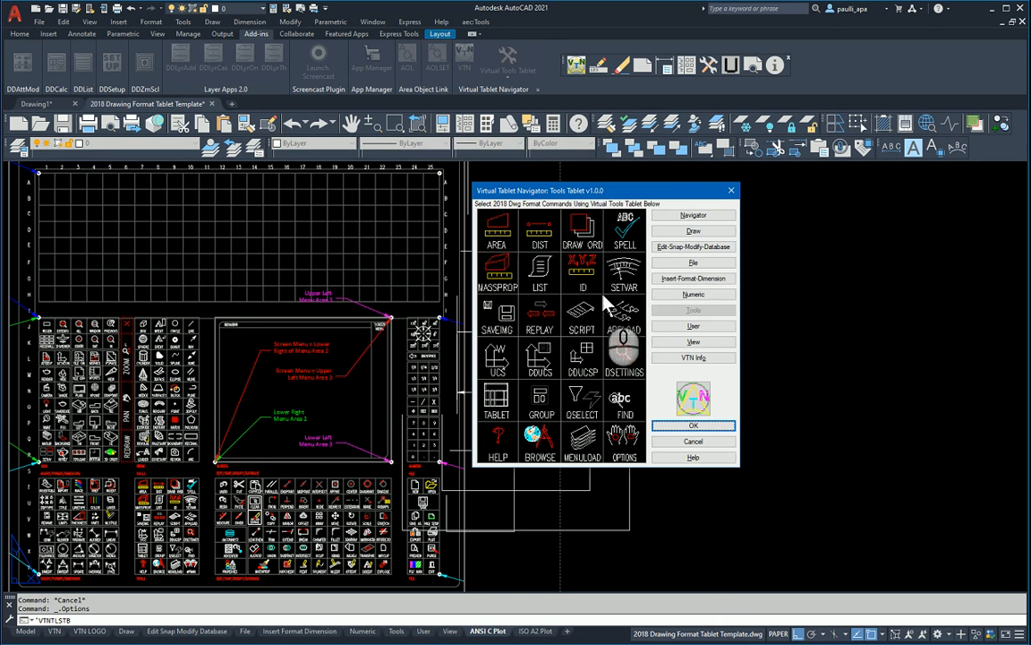
pyautogui.click(541, 235)
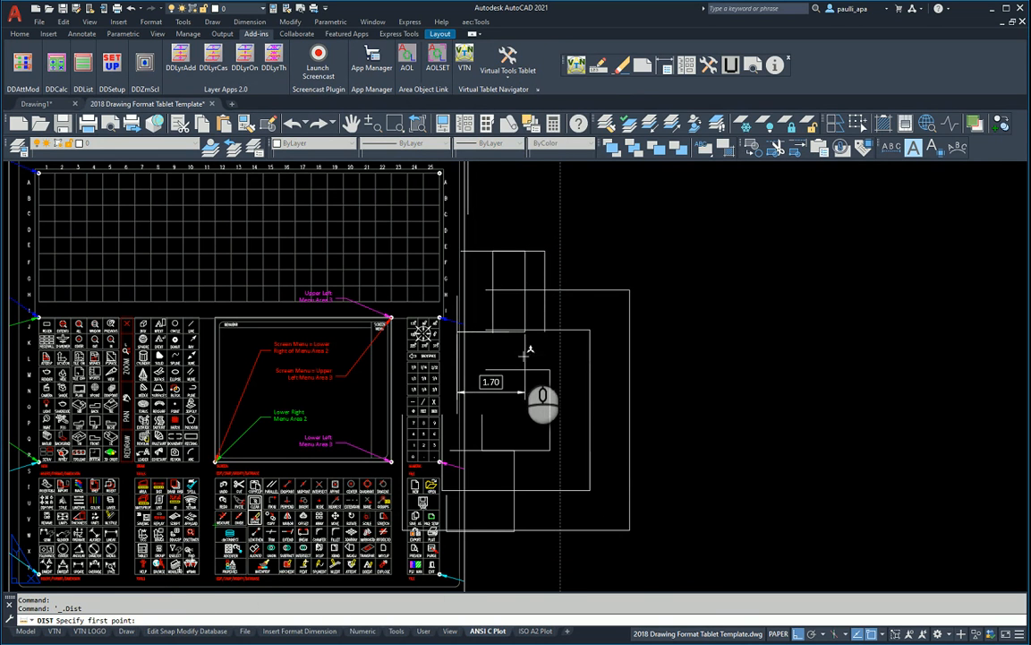
pyautogui.click(620, 70)
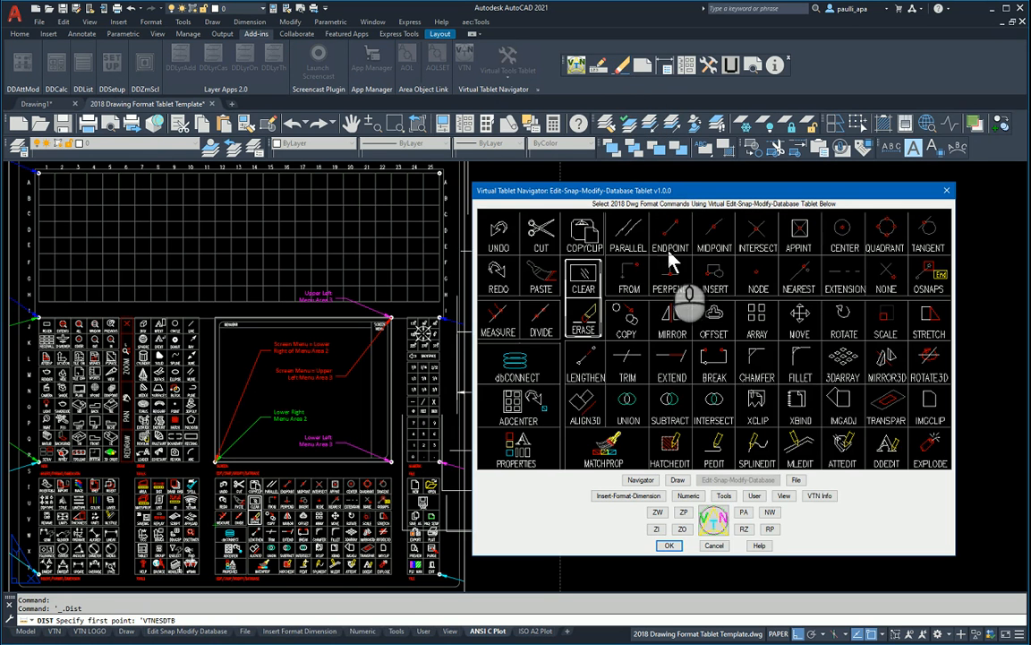
pyautogui.click(715, 237)
pyautogui.click(526, 356)
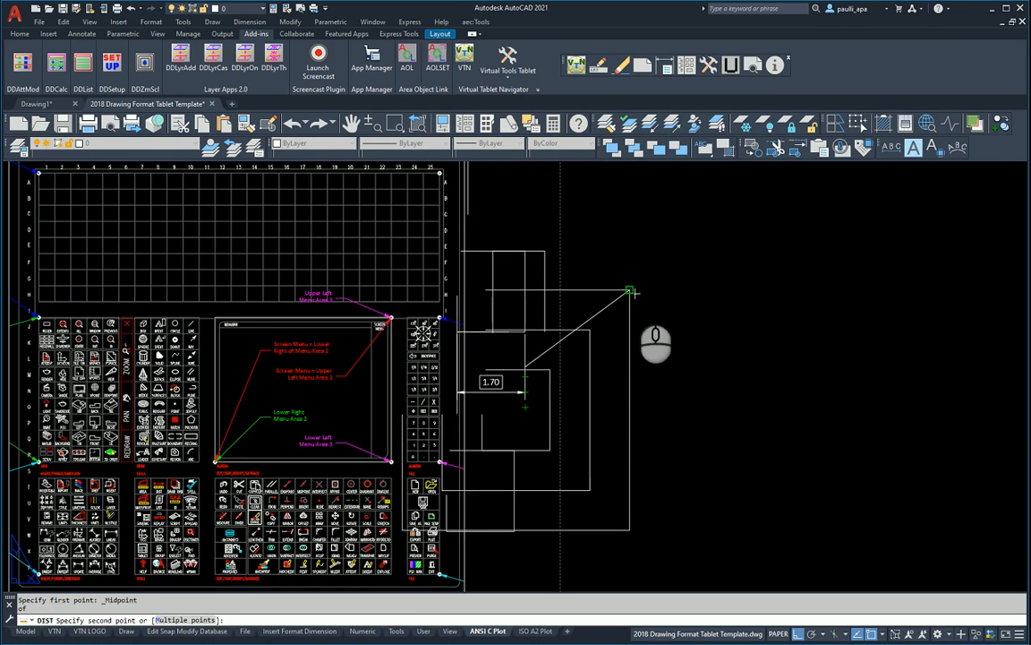
# Complete the distance measurement with the tablet's Perpendicular snap on the outermost polyline's right edge and read the result in the command history.
pyautogui.click(576, 65)
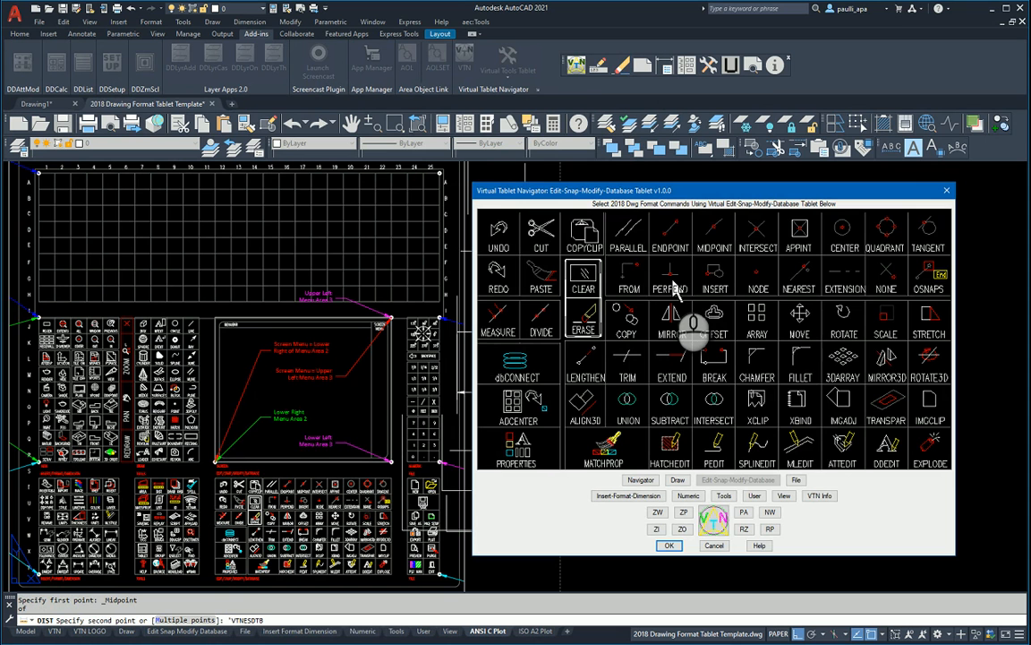
pyautogui.click(672, 285)
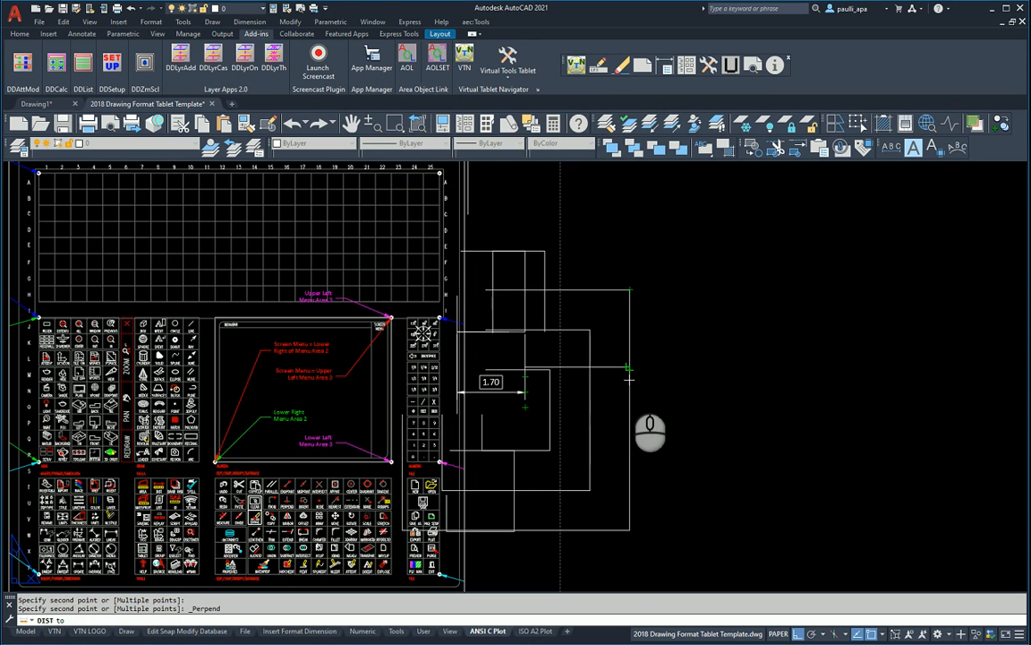
pyautogui.click(630, 368)
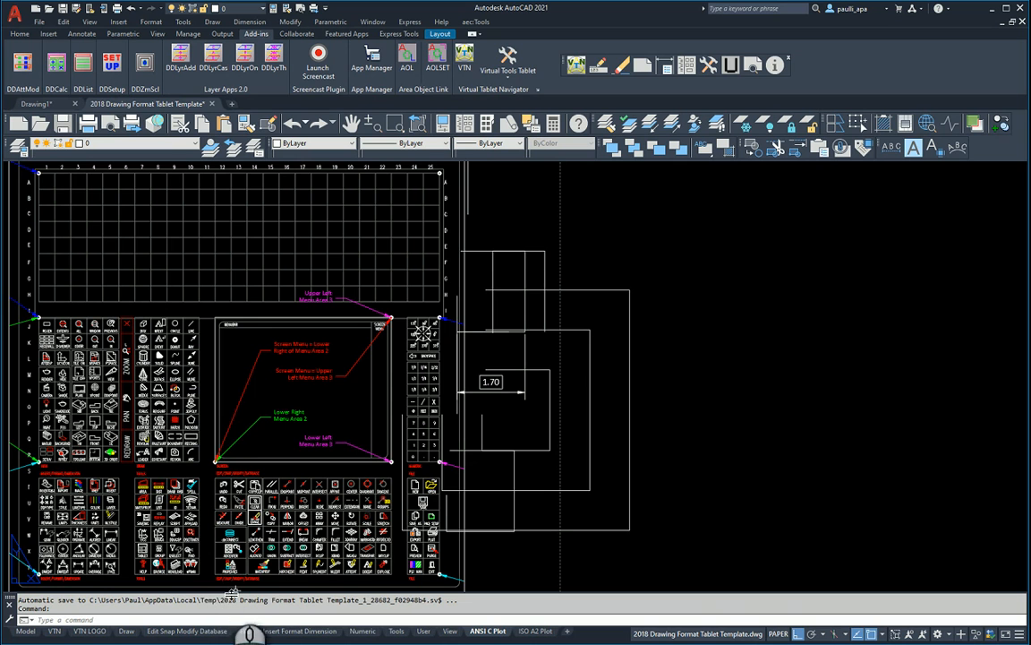
pyautogui.moveTo(231, 593); pyautogui.dragTo(231, 574)
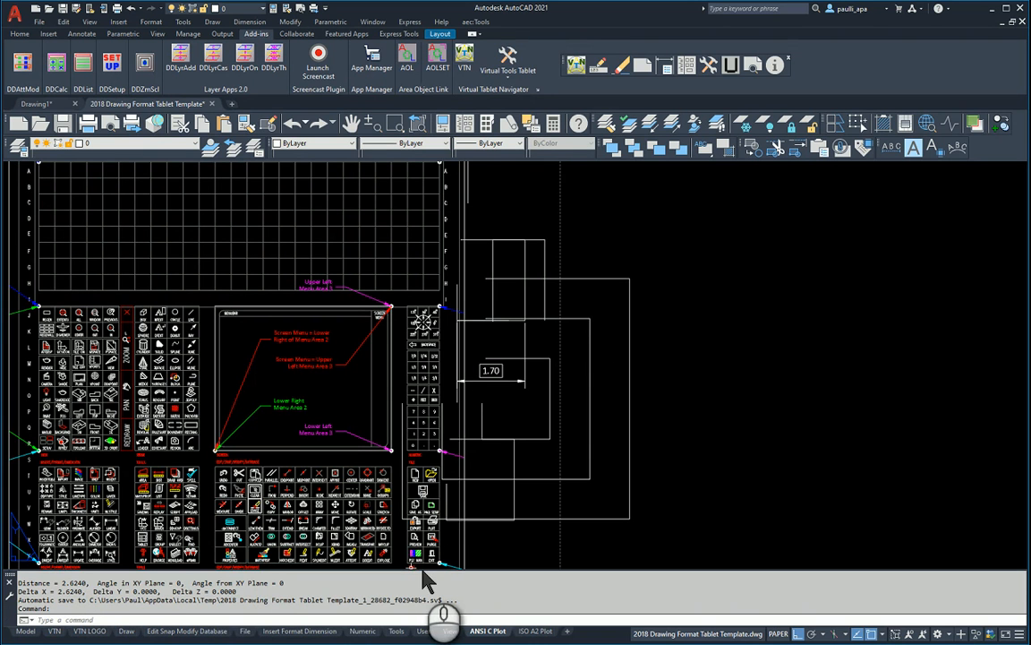
pyautogui.moveTo(423, 571); pyautogui.dragTo(423, 590)
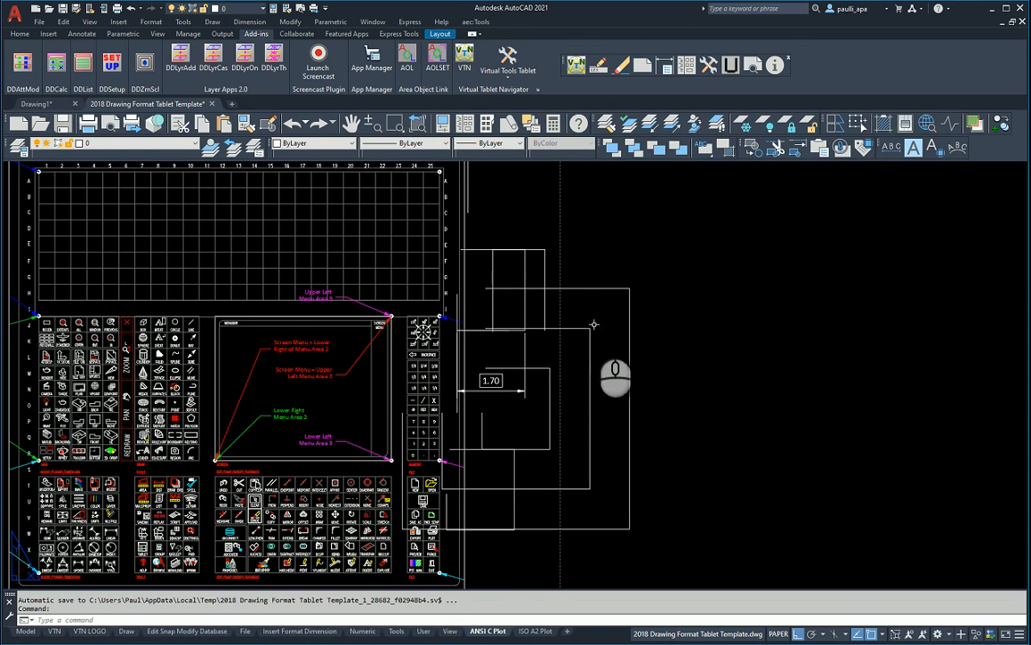
# Open the Virtual User Tablet and reposition its dialog to read the steps for customizing the user commands.
pyautogui.click(514, 89)
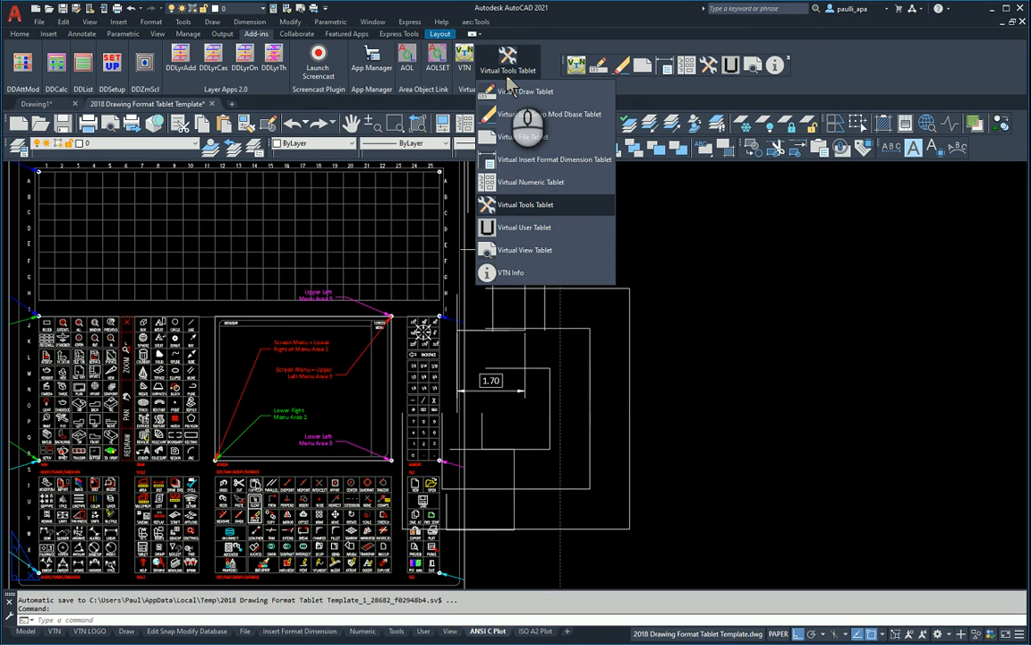
pyautogui.click(522, 229)
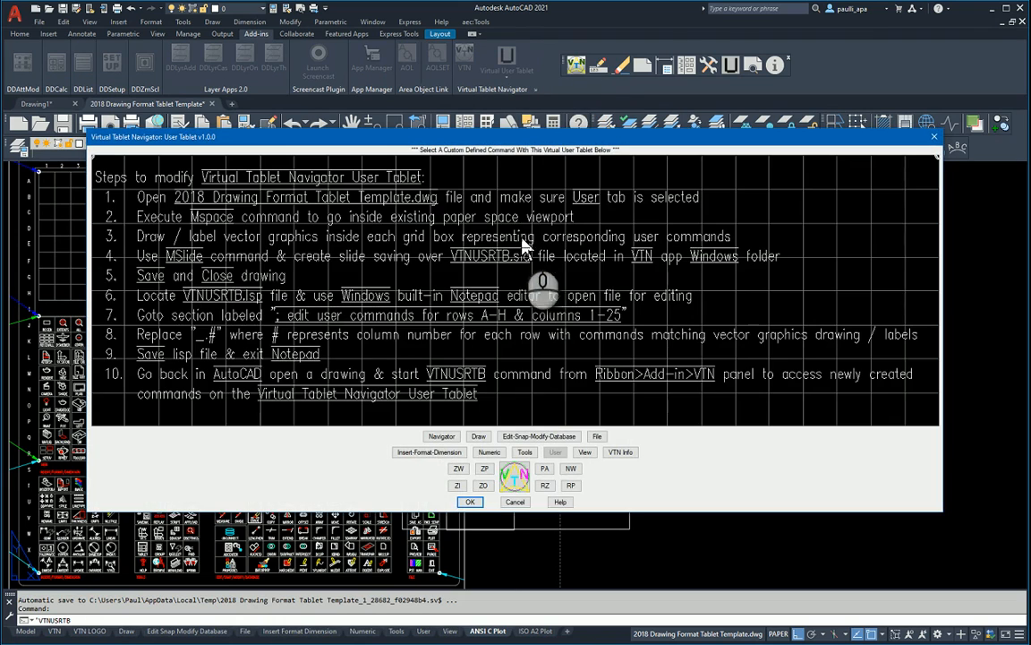
pyautogui.moveTo(526, 145); pyautogui.dragTo(449, 326)
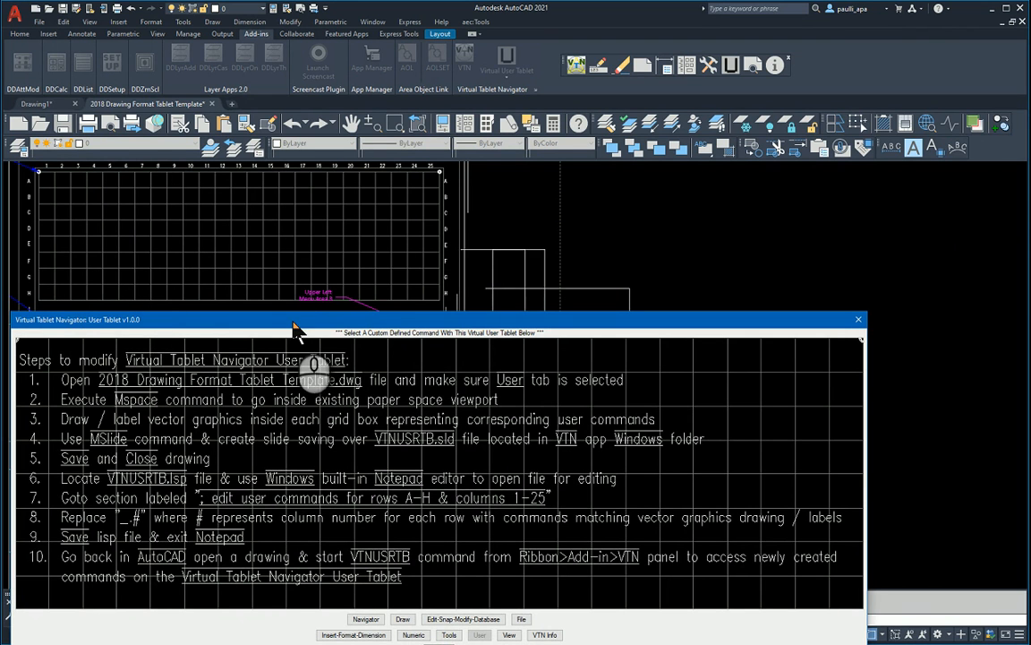
pyautogui.moveTo(318, 320); pyautogui.dragTo(360, 158)
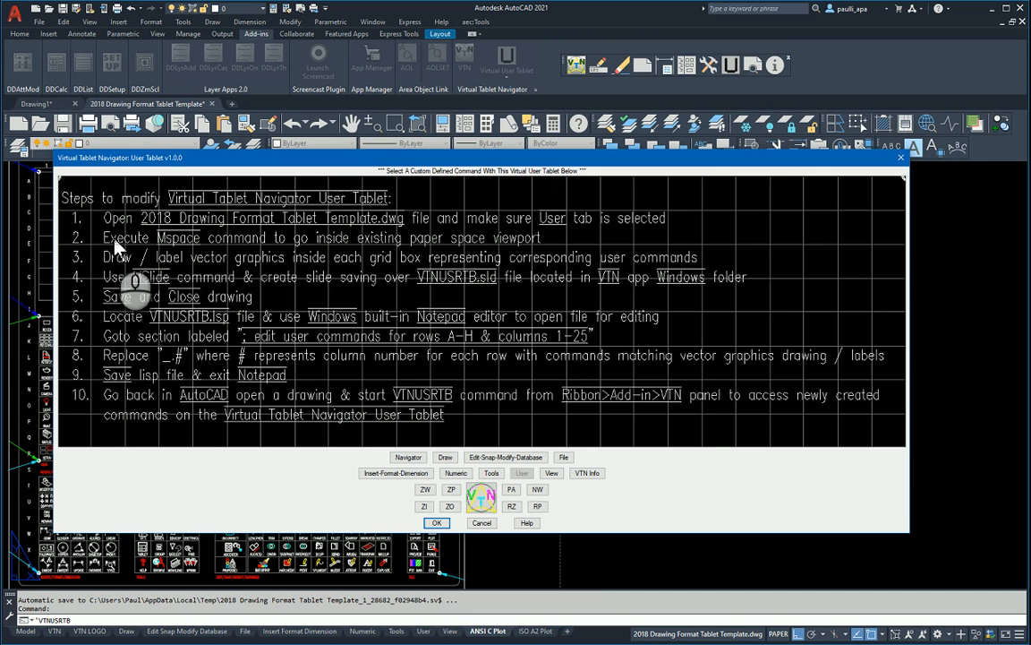
# Switch to the Virtual View Tablet and move its dialog clear of the drawing's tablet template to examine its commands.
pyautogui.click(552, 474)
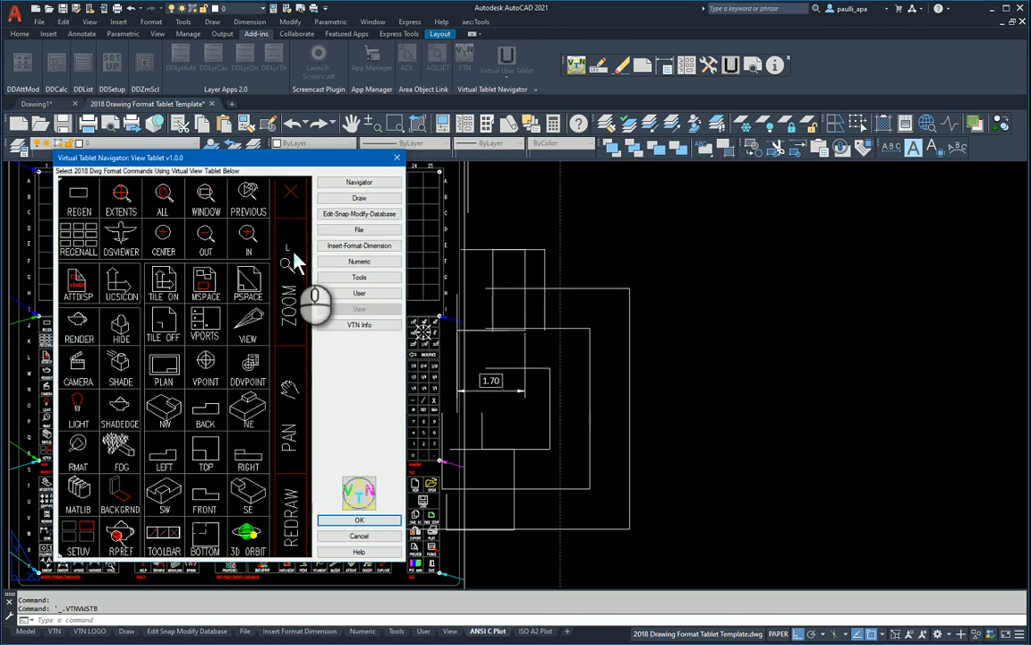
pyautogui.moveTo(285, 171); pyautogui.dragTo(707, 180)
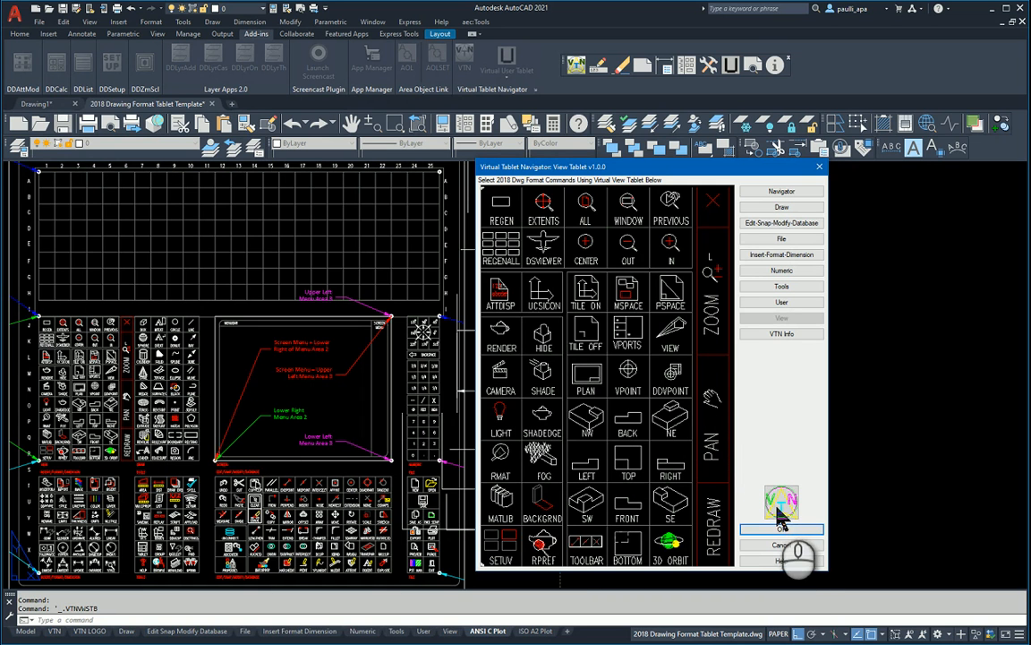
# Run Zoom Window from the Virtual Navigator Tablet around the View section of the tablet template in the drawing.
pyautogui.click(781, 192)
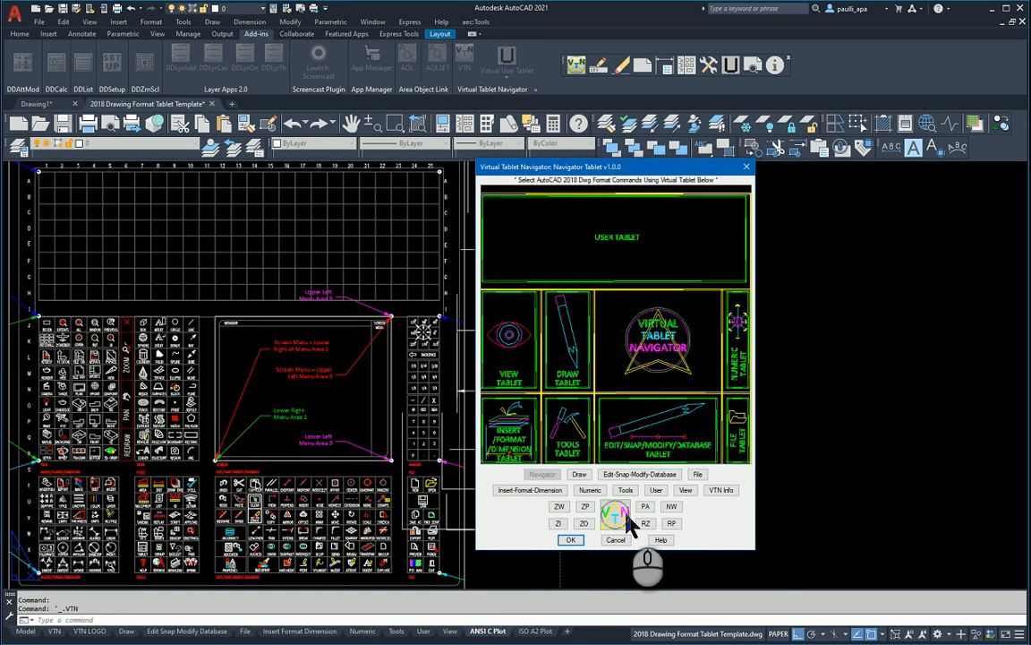
pyautogui.click(562, 509)
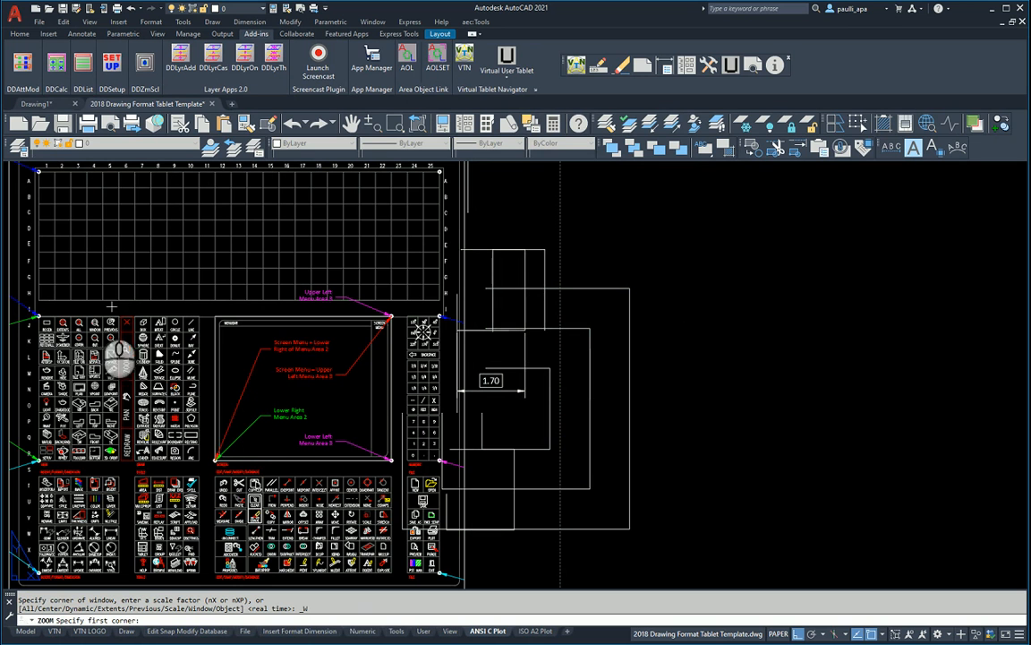
pyautogui.click(31, 313)
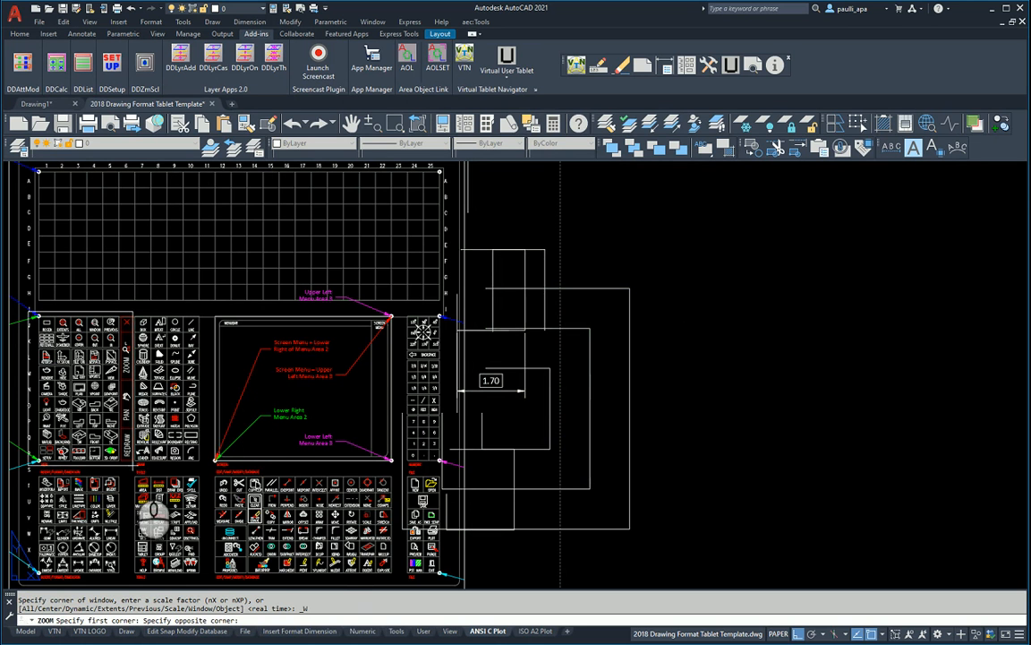
pyautogui.click(126, 465)
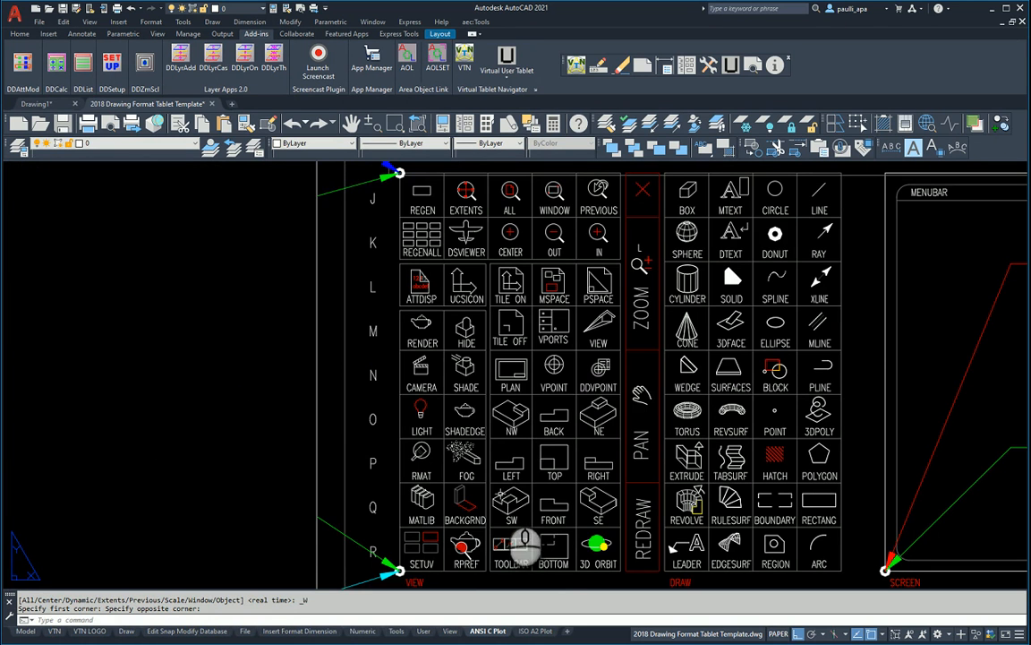
# Rerun VTN from the recent commands, open the View Tablet and place it beside the drawing's View section for comparison.
pyautogui.rightClick(583, 338)
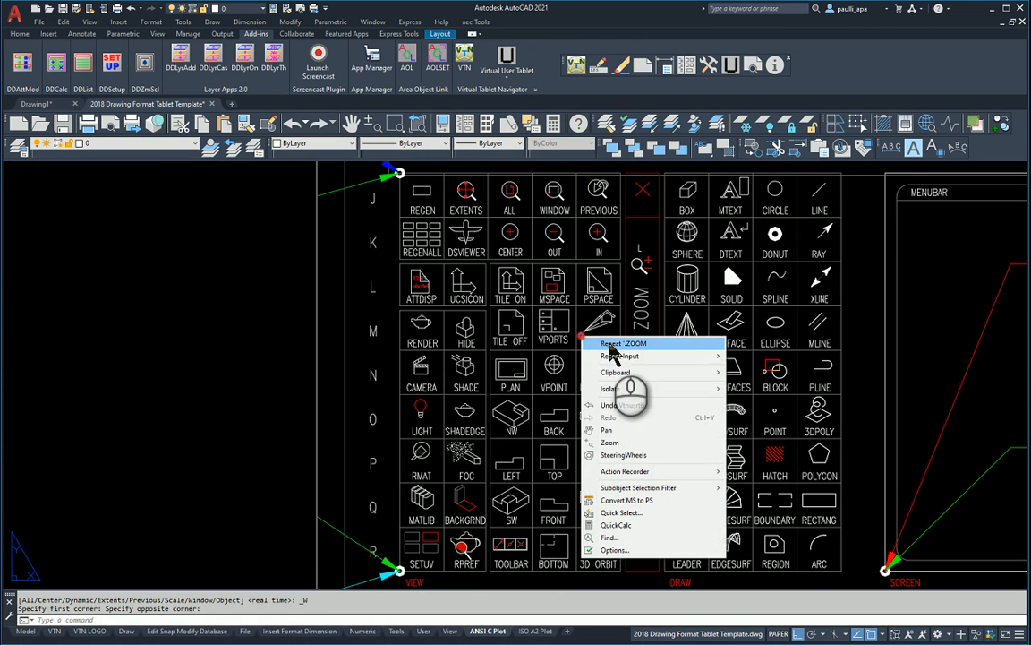
pyautogui.moveTo(712, 357)
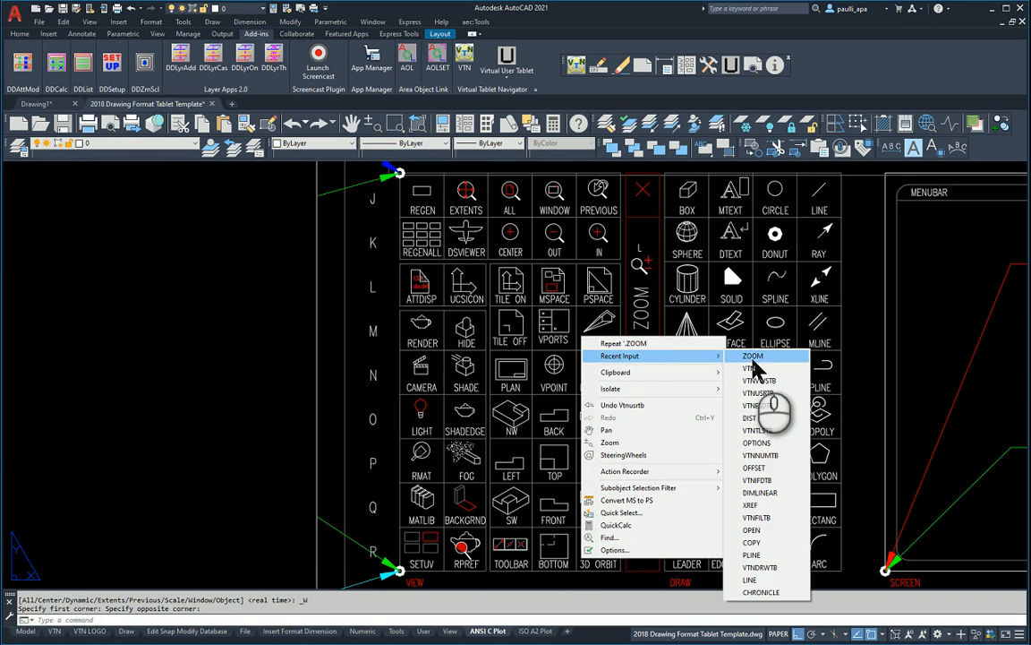
pyautogui.click(752, 368)
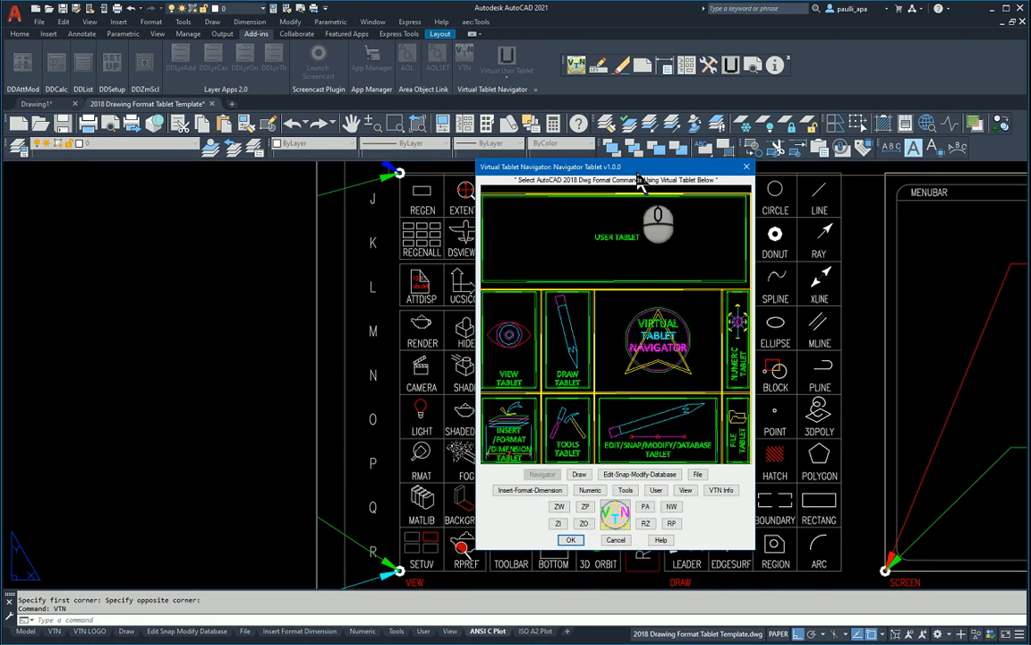
pyautogui.moveTo(647, 176); pyautogui.dragTo(823, 198)
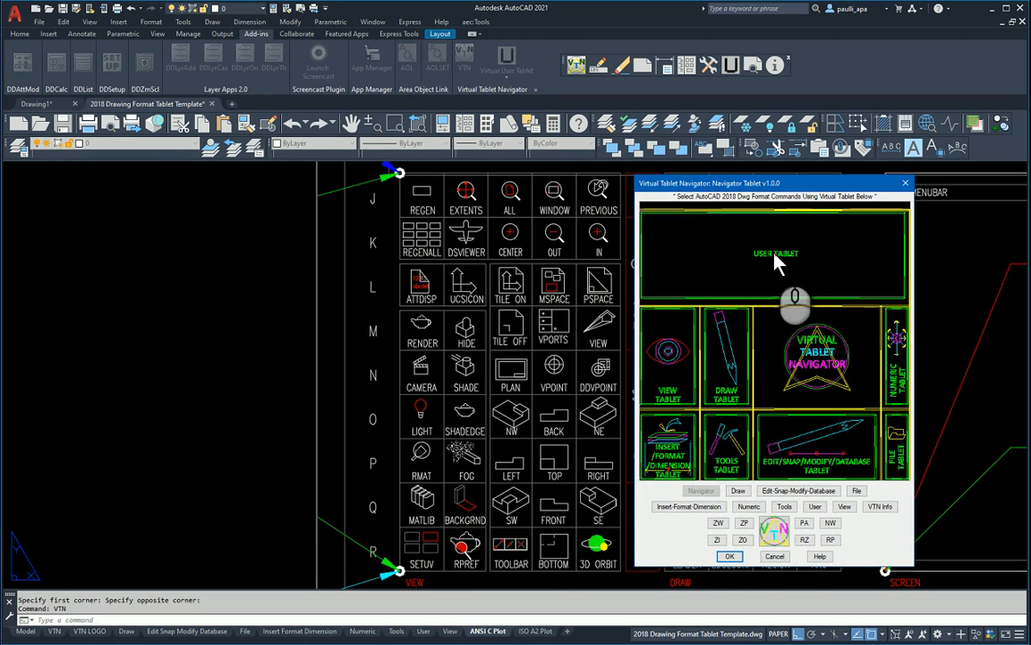
pyautogui.click(679, 348)
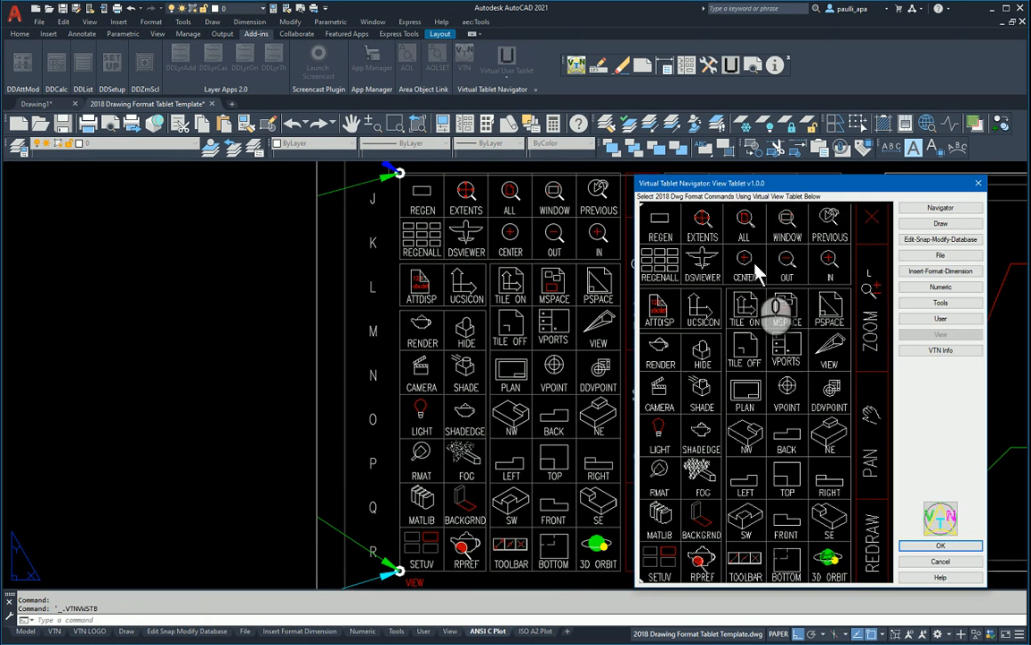
pyautogui.moveTo(734, 191); pyautogui.dragTo(746, 179)
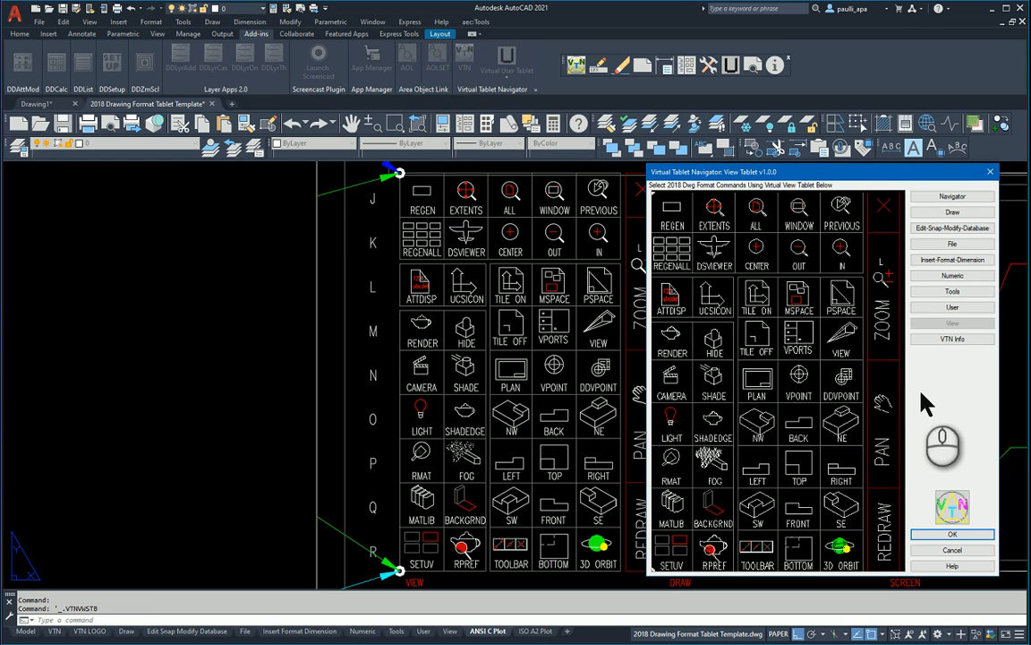
# Restore the previous zoom from the Navigator Tablet, and reopen the tablet with its dialog placed beside the drawing's tablet template.
pyautogui.click(949, 196)
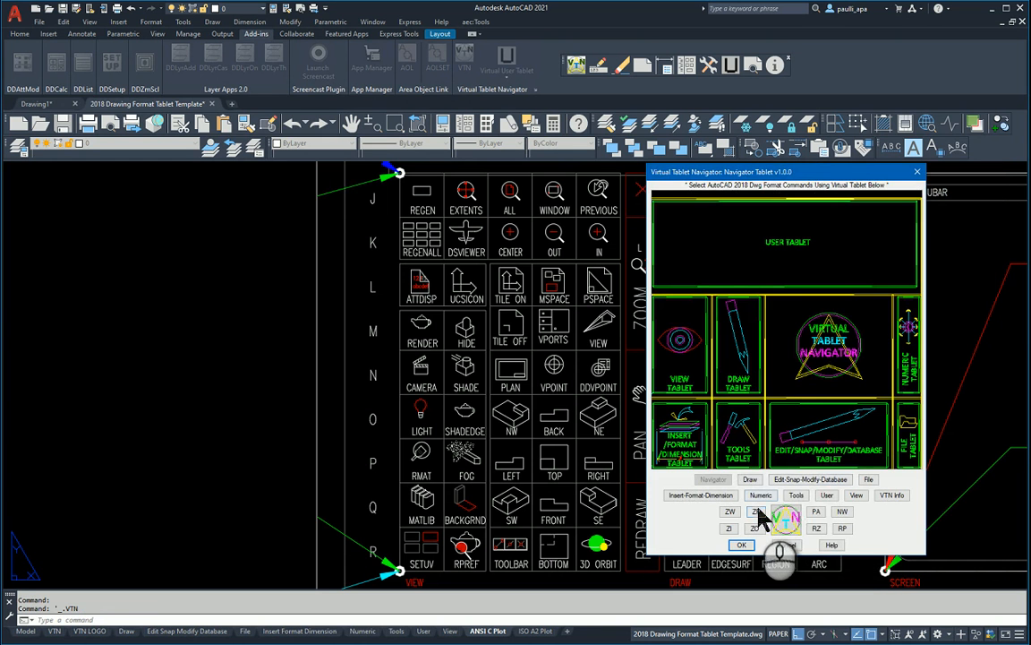
pyautogui.click(756, 512)
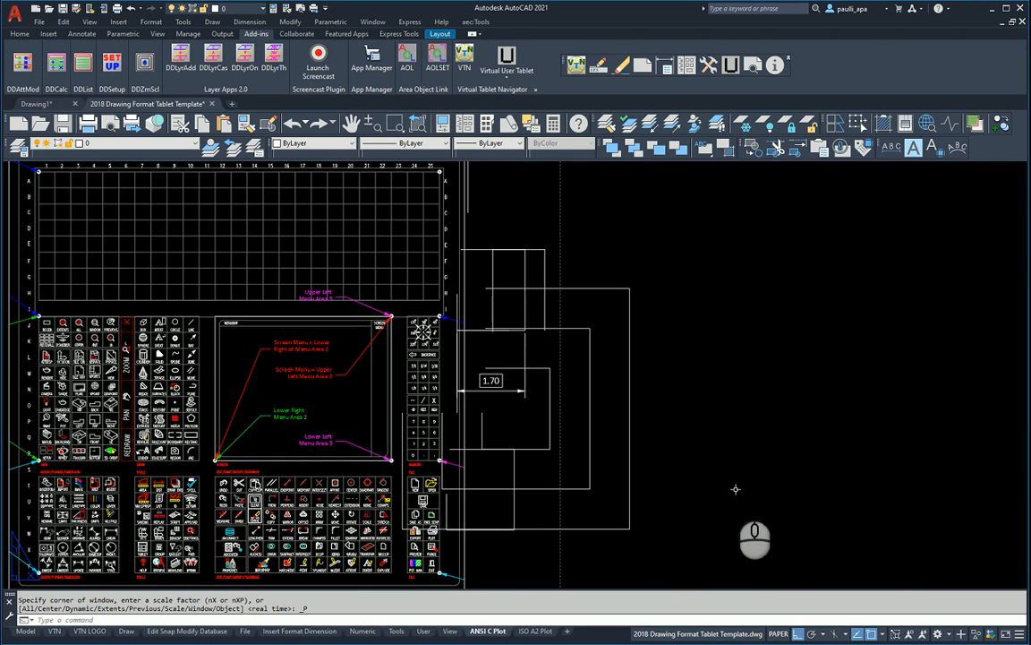
pyautogui.click(466, 72)
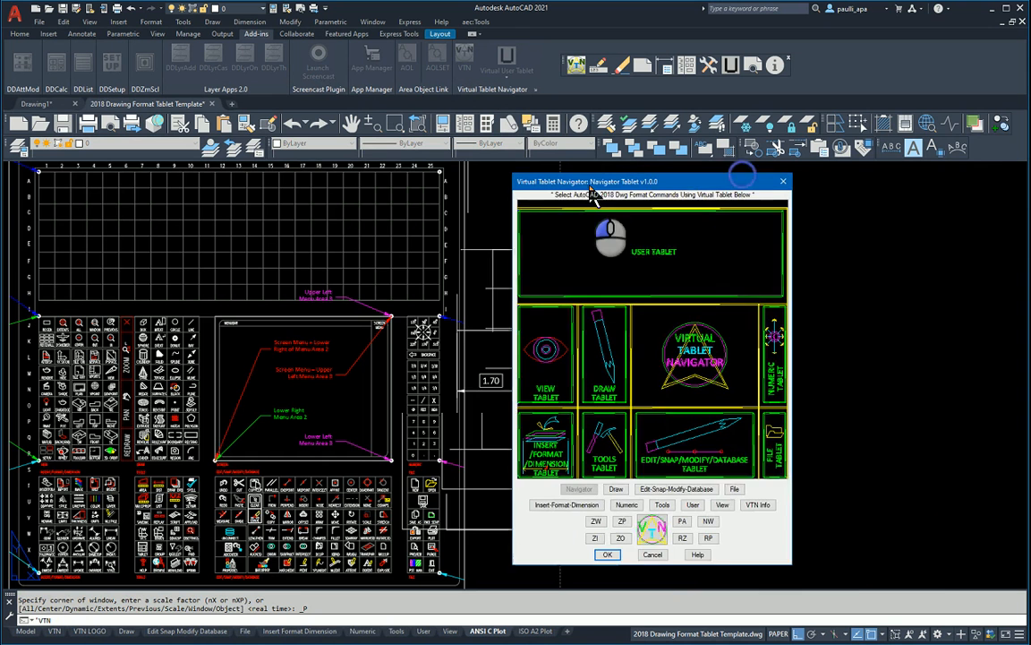
pyautogui.moveTo(590, 190); pyautogui.dragTo(554, 189)
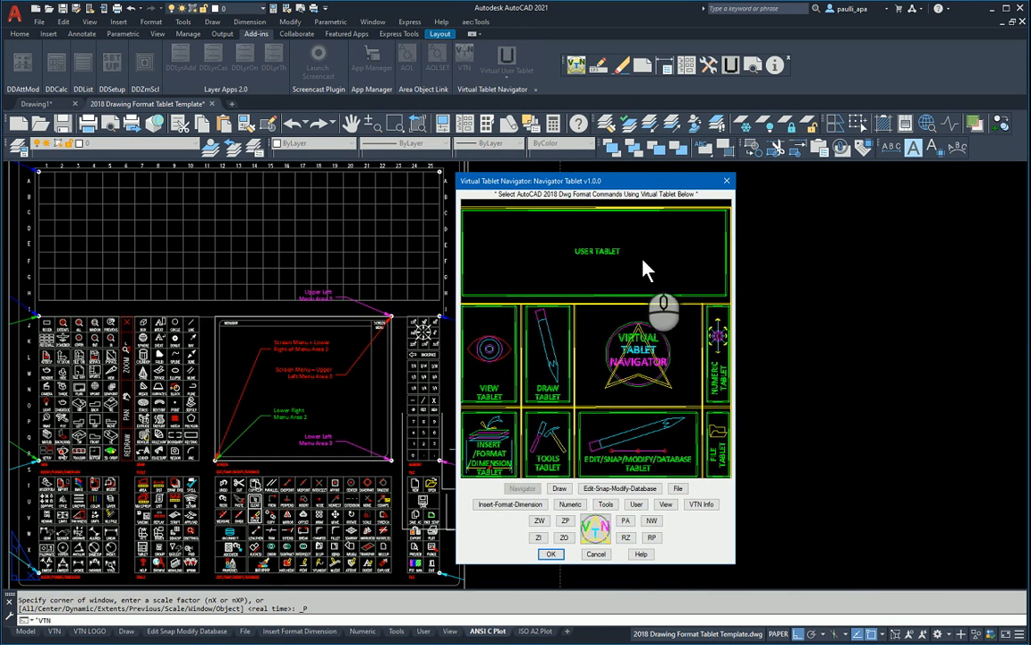